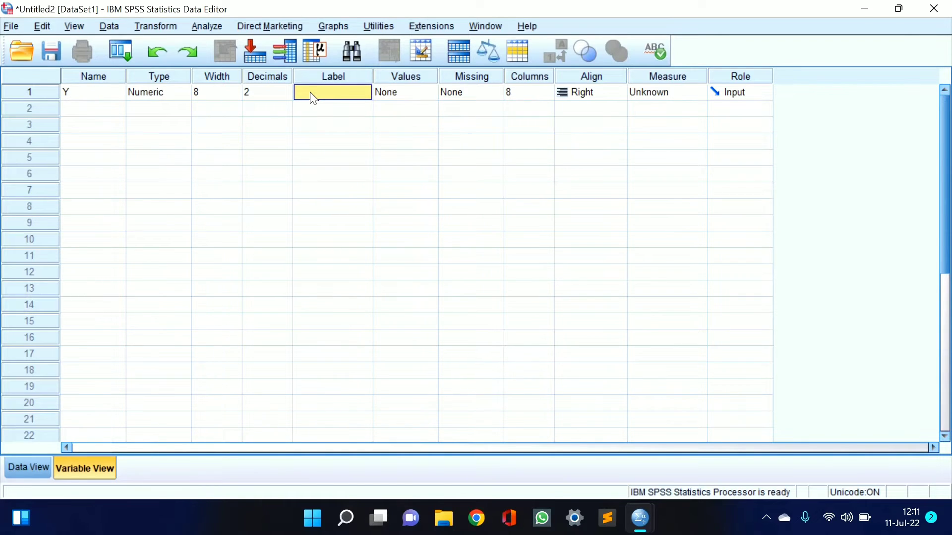
Label variable Y as "Tekanan Darah" and set its decimals to 0.
{"action": "left_click", "coordinate": [313, 94]}
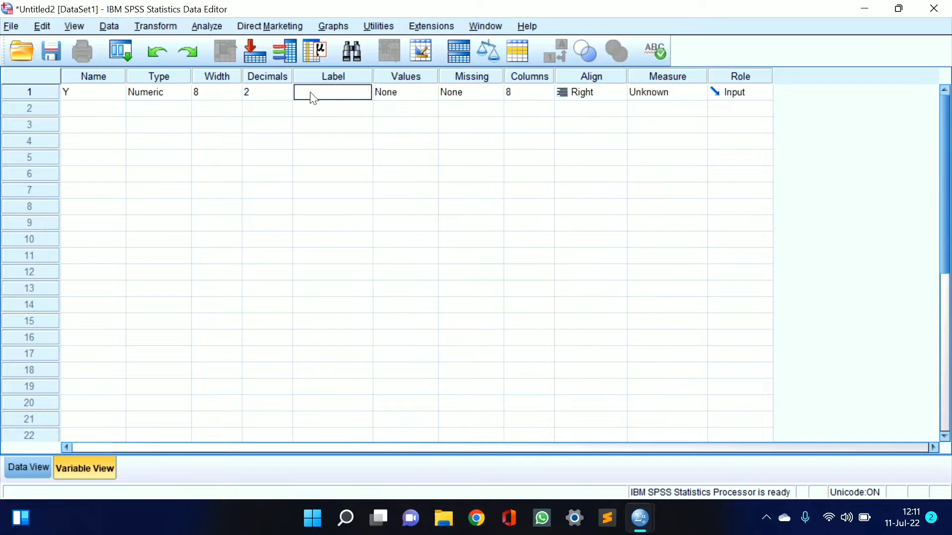
{"action": "type", "text": "Tekanan Darah"}
{"action": "left_click", "coordinate": [257, 95]}
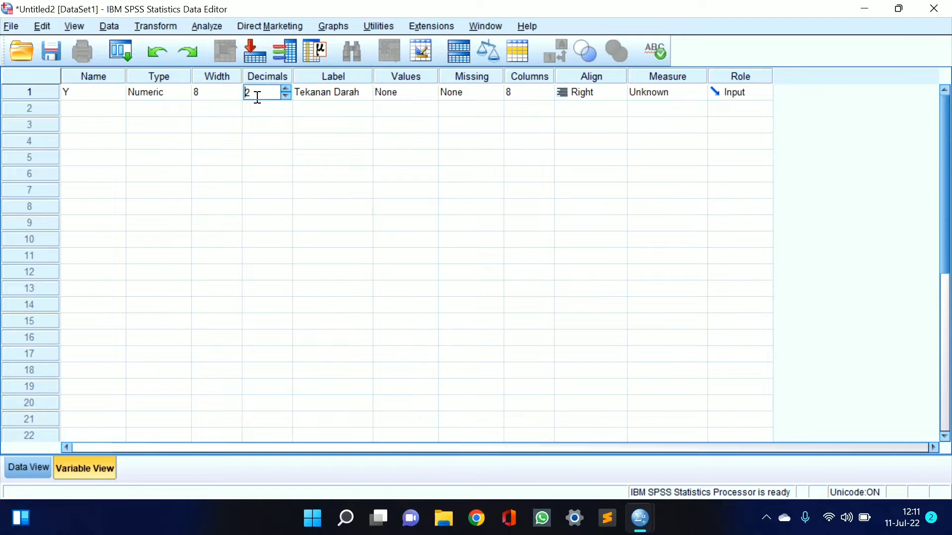
{"action": "left_click", "coordinate": [286, 96]}
{"action": "left_click", "coordinate": [286, 95]}
Define a second variable named X with the label "Umur".
{"action": "left_click", "coordinate": [98, 111]}
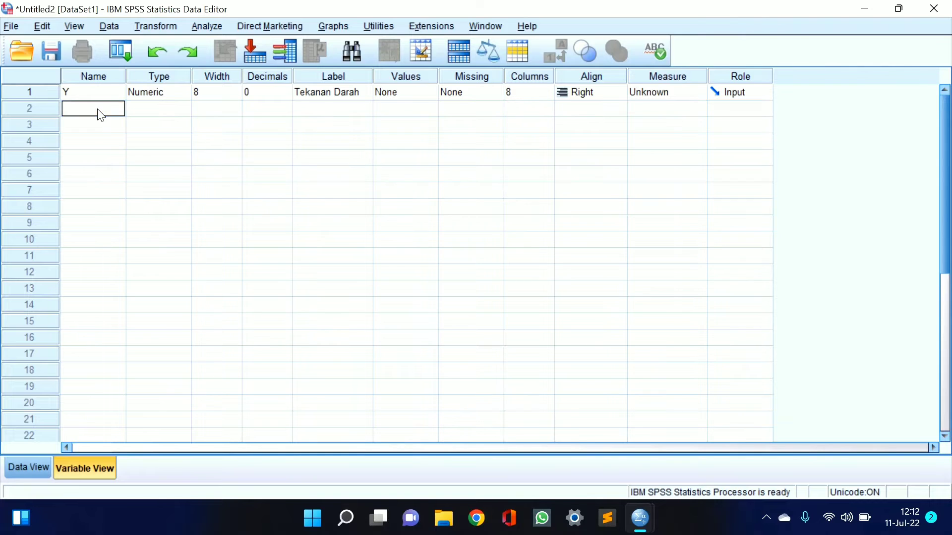
{"action": "type", "text": "CX"}
{"action": "key", "text": "BackSpace"}
{"action": "key", "text": "BackSpace"}
{"action": "type", "text": "X"}
{"action": "left_click", "coordinate": [309, 99]}
{"action": "left_click", "coordinate": [311, 111]}
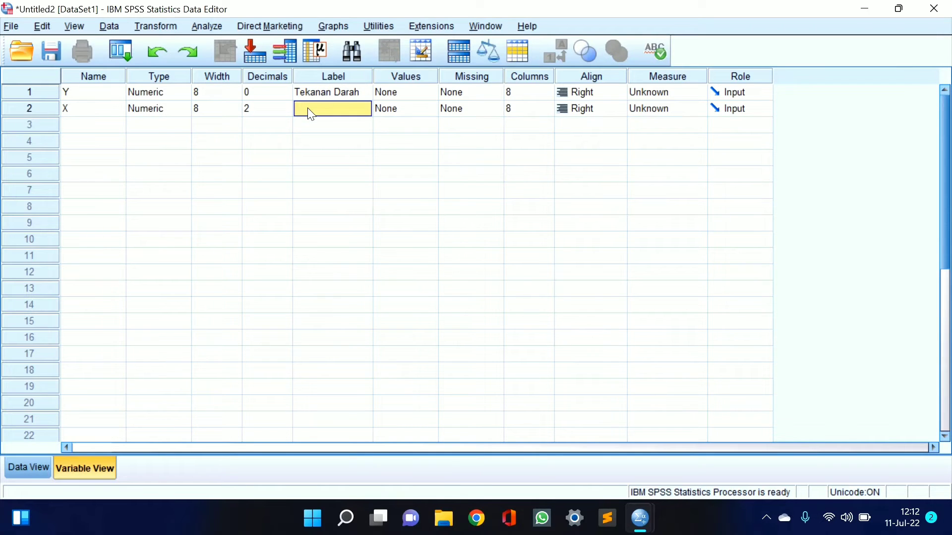
{"action": "left_click", "coordinate": [311, 112]}
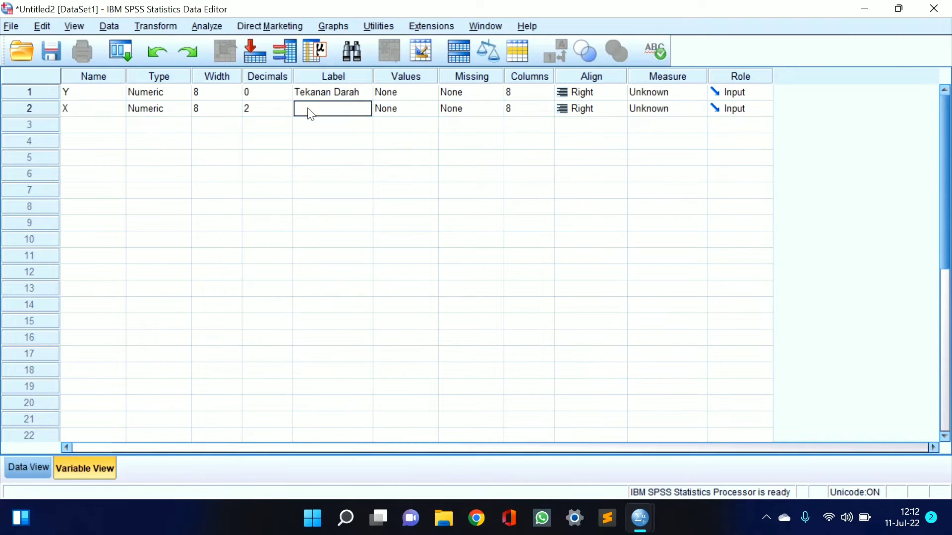
{"action": "type", "text": "Umur"}
Set the decimals of variable X to 0.
{"action": "left_click", "coordinate": [284, 106]}
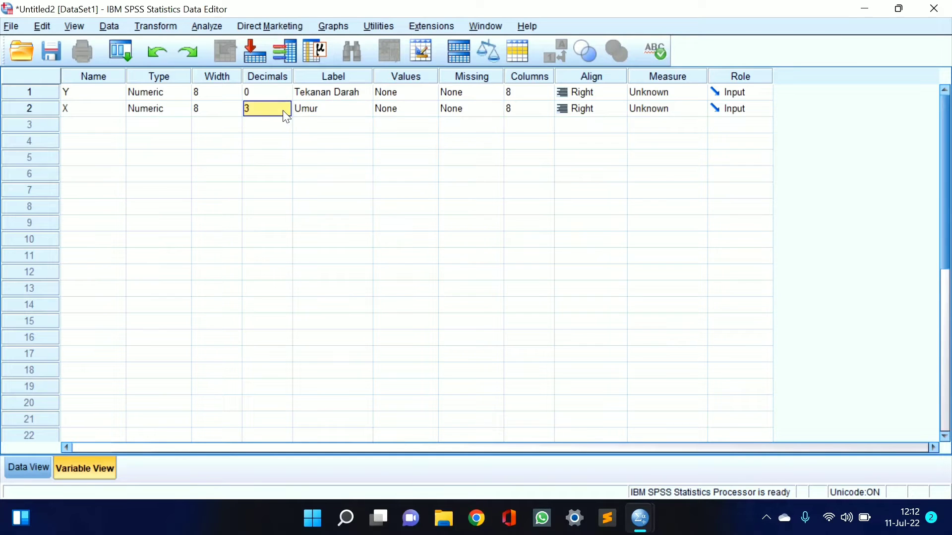
{"action": "type", "text": "12"}
{"action": "key", "text": "BackSpace"}
{"action": "key", "text": "BackSpace"}
{"action": "type", "text": "0"}
{"action": "left_click", "coordinate": [259, 124]}
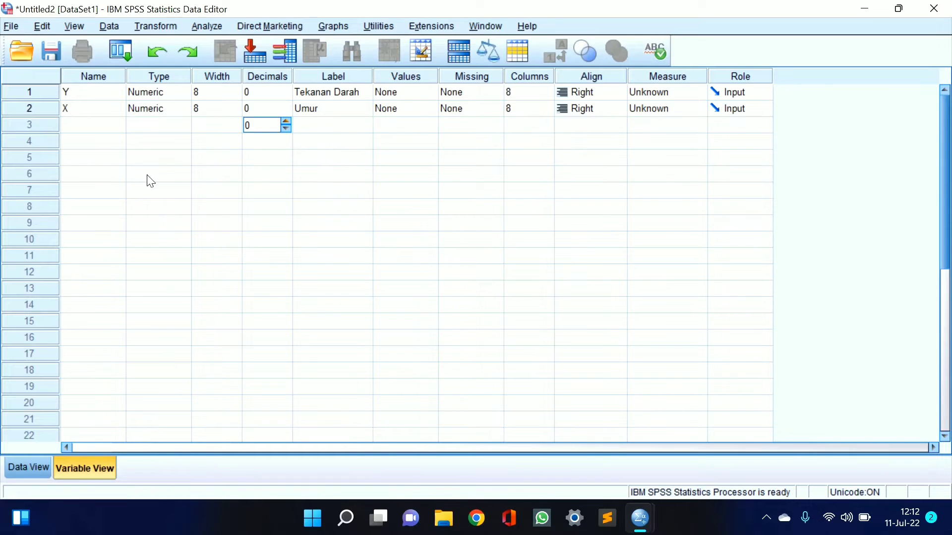
In the data sheet, enter the Y values 145, 178, 120, 130 and 125 in rows 1 to 5.
{"action": "left_click", "coordinate": [29, 473]}
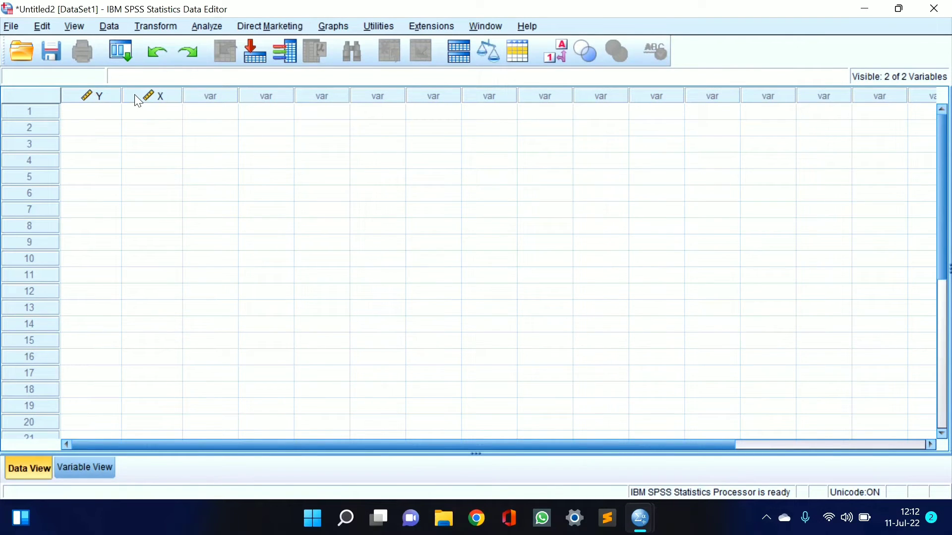
{"action": "mouse_move", "coordinate": [99, 102]}
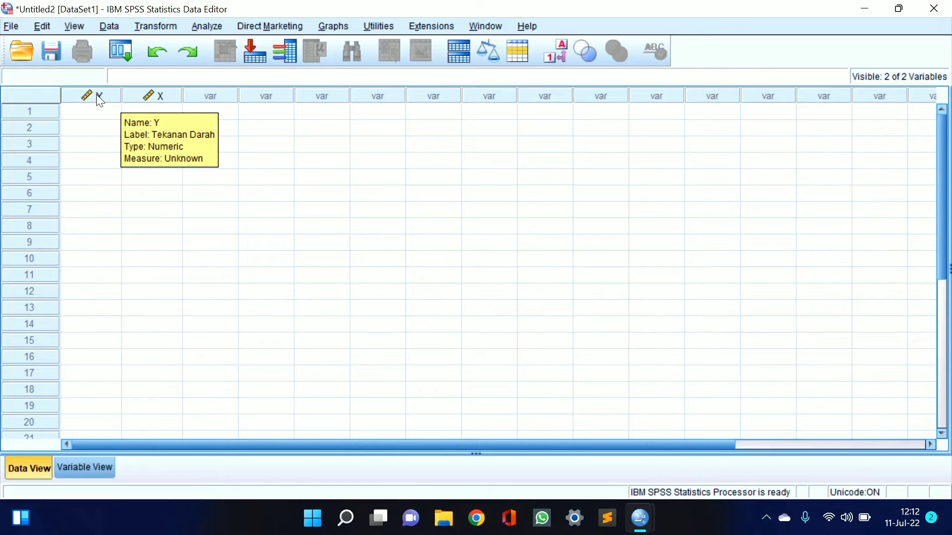
{"action": "mouse_move", "coordinate": [135, 90]}
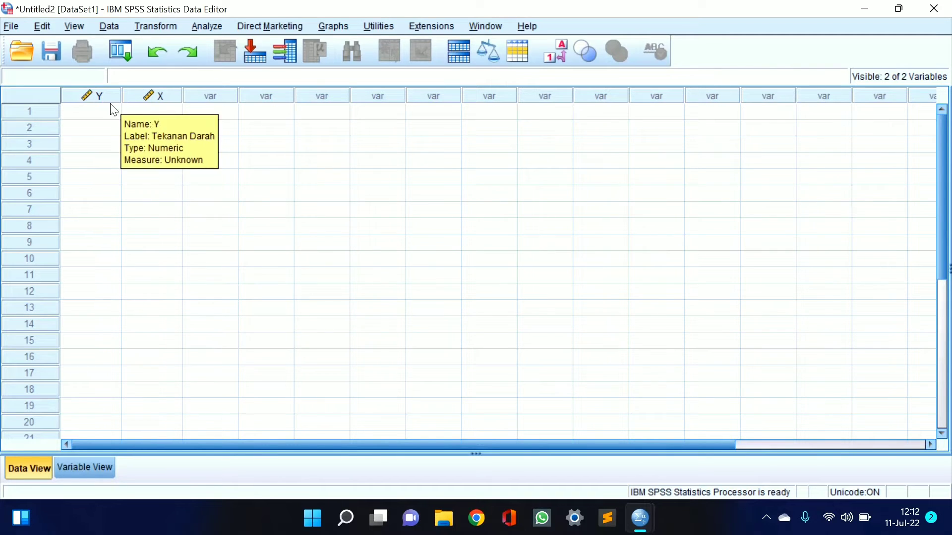
{"action": "left_click", "coordinate": [98, 114]}
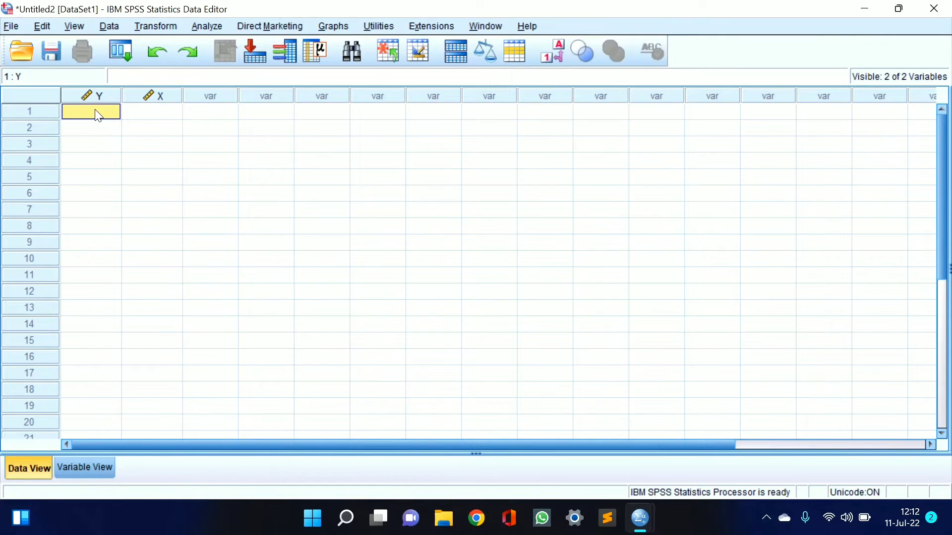
{"action": "type", "text": "145"}
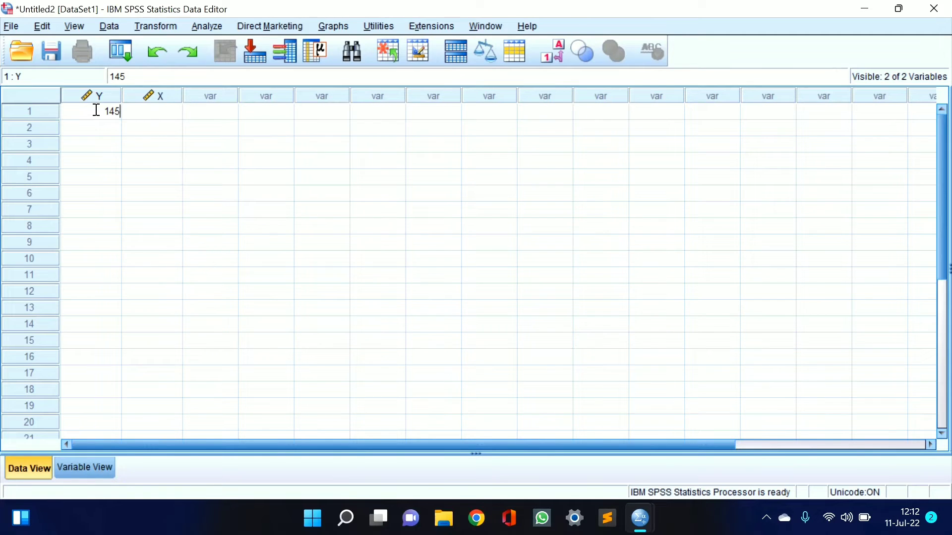
{"action": "key", "text": "Return"}
{"action": "type", "text": "178"}
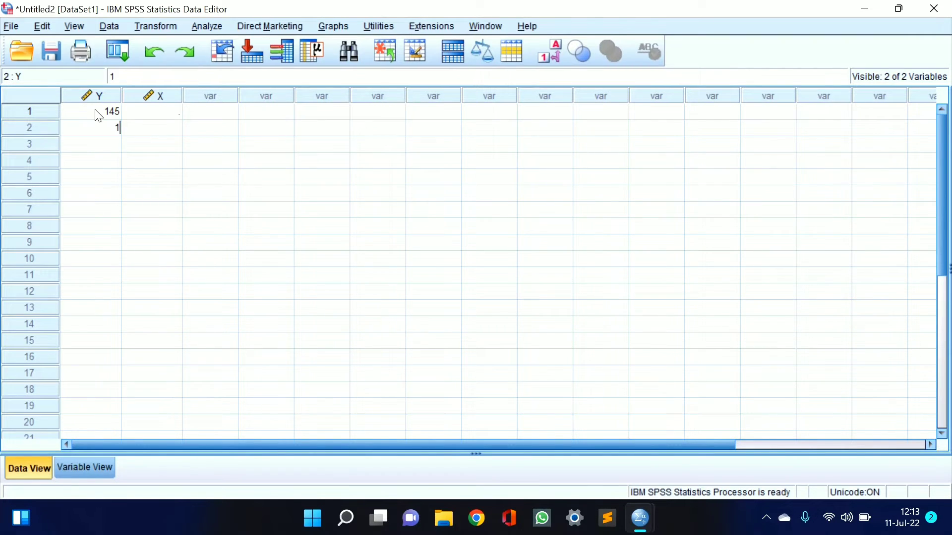
{"action": "key", "text": "Return"}
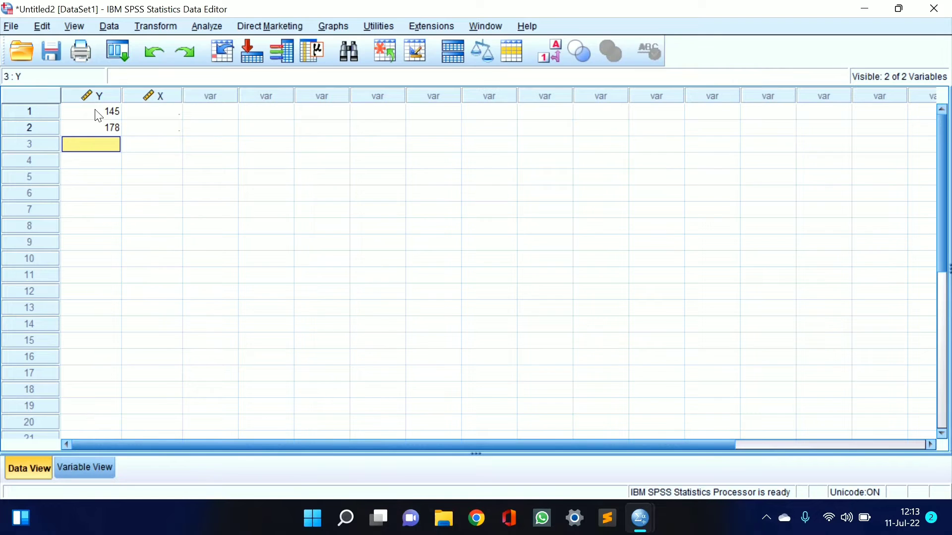
{"action": "type", "text": "120"}
{"action": "key", "text": "Return"}
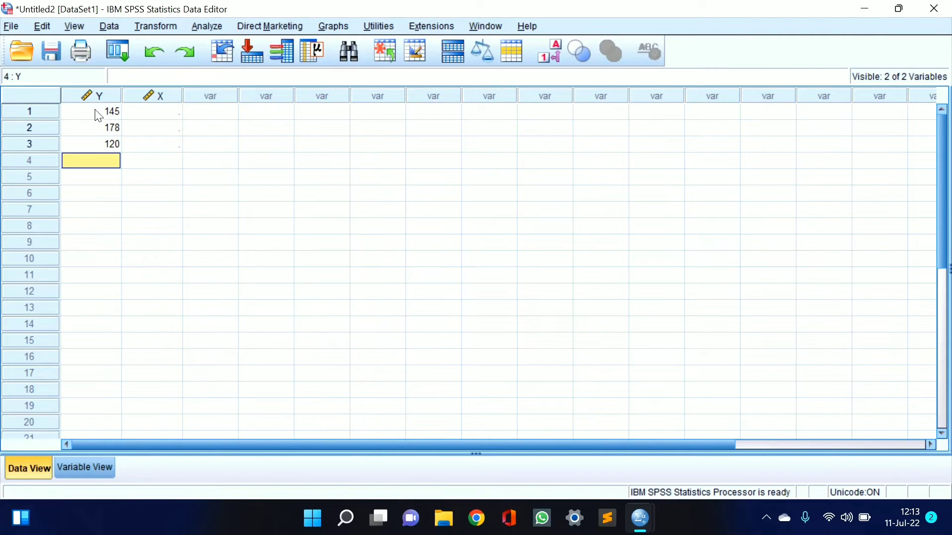
{"action": "type", "text": "130"}
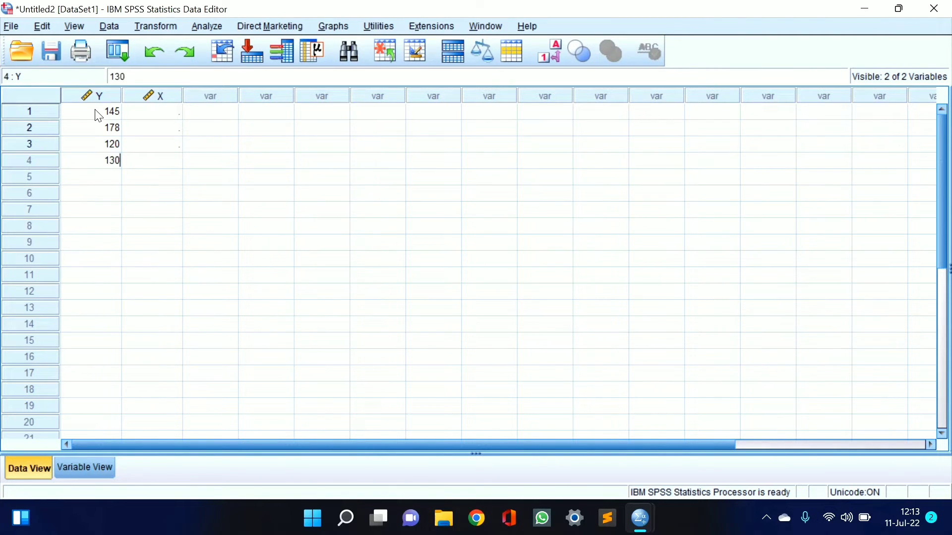
{"action": "key", "text": "Return"}
{"action": "type", "text": "125"}
{"action": "key", "text": "Return"}
Enter the Y values 129, 160, 150, 110 and 130 in rows 6 to 10.
{"action": "type", "text": "129"}
{"action": "key", "text": "Return"}
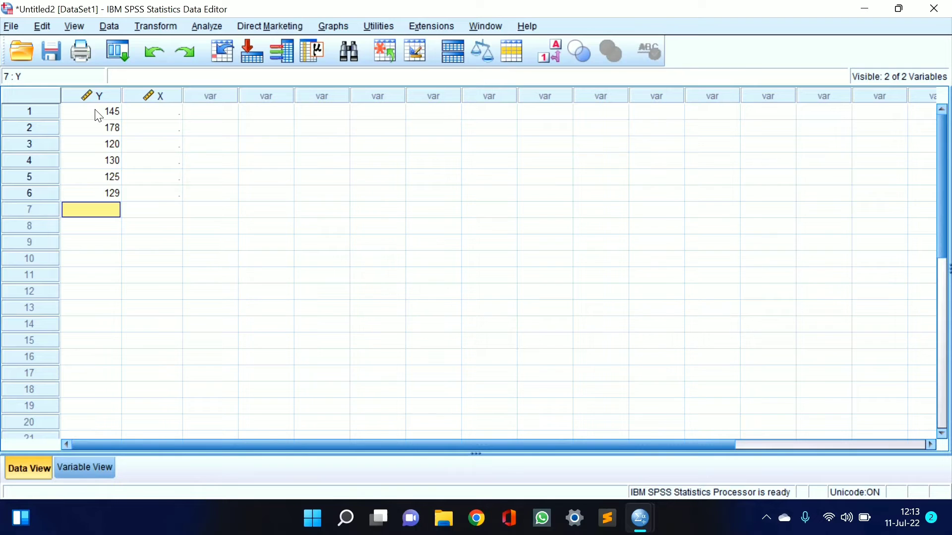
{"action": "type", "text": "160"}
{"action": "key", "text": "Return"}
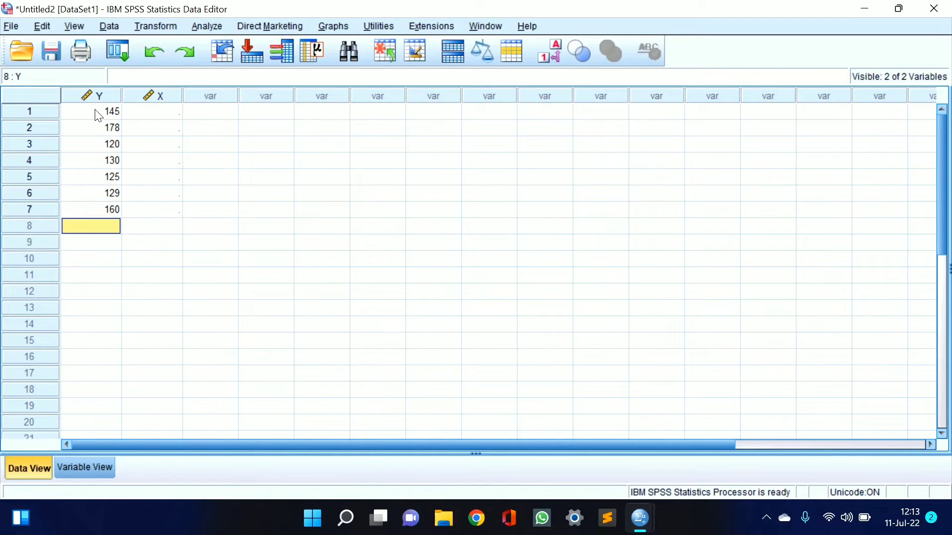
{"action": "type", "text": "150"}
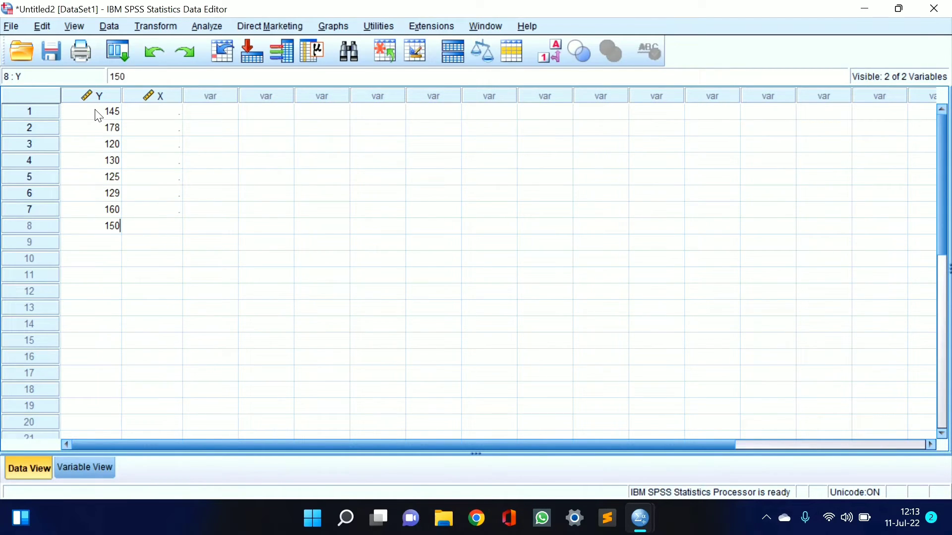
{"action": "key", "text": "Return"}
{"action": "type", "text": "110"}
{"action": "key", "text": "Return"}
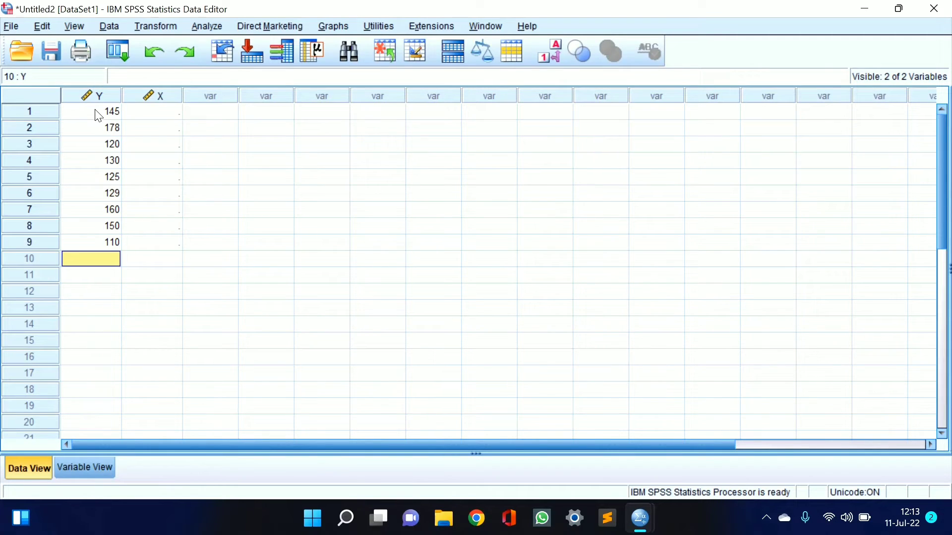
{"action": "type", "text": "130"}
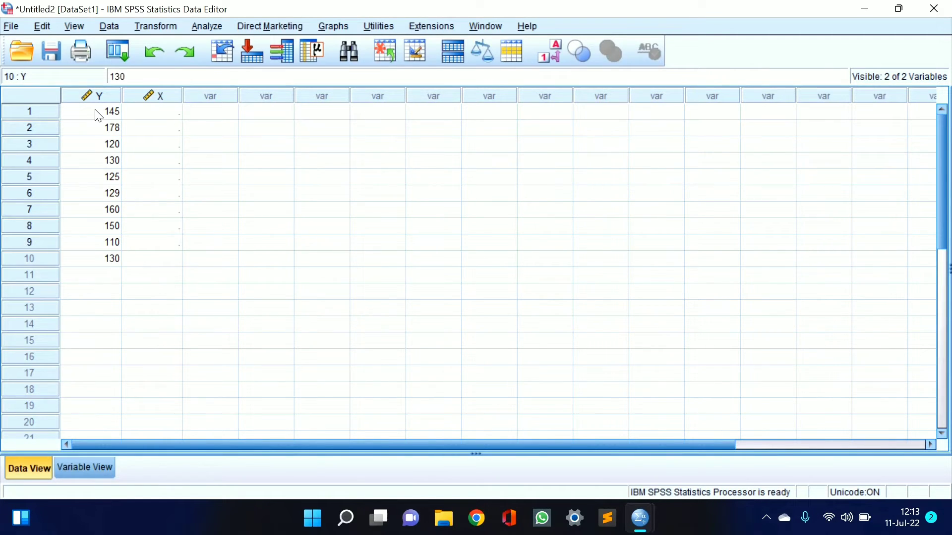
{"action": "key", "text": "Return"}
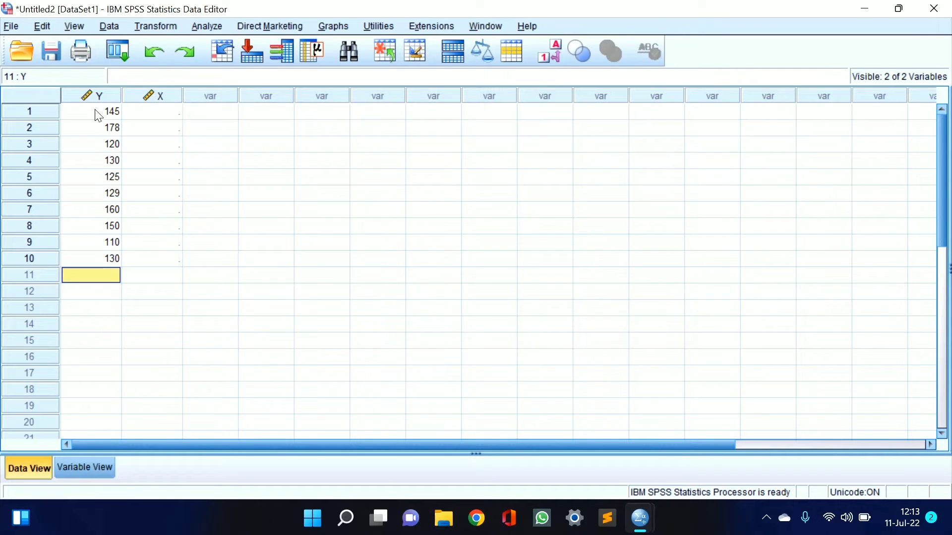
Enter the Y values 115, 130, 130, 140 and 150 in rows 11 to 15.
{"action": "type", "text": "115"}
{"action": "key", "text": "Return"}
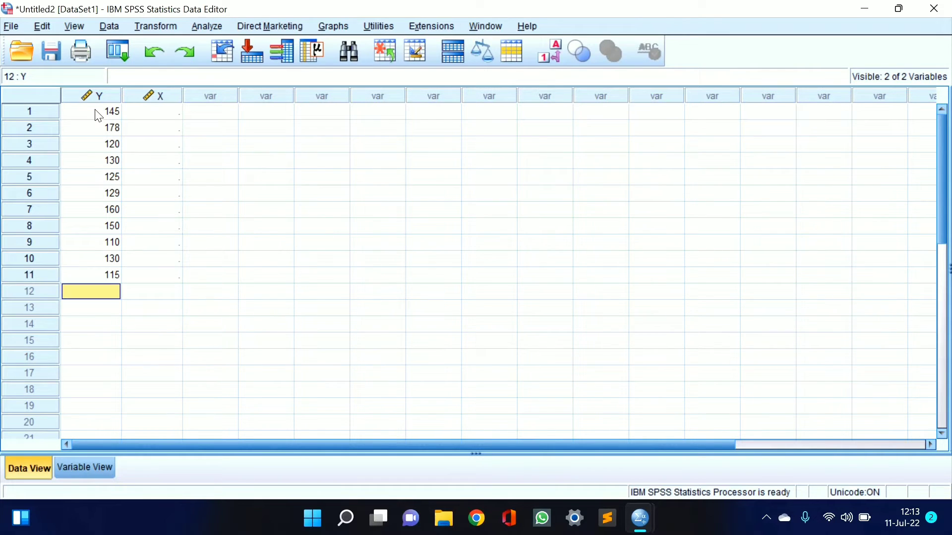
{"action": "type", "text": "130"}
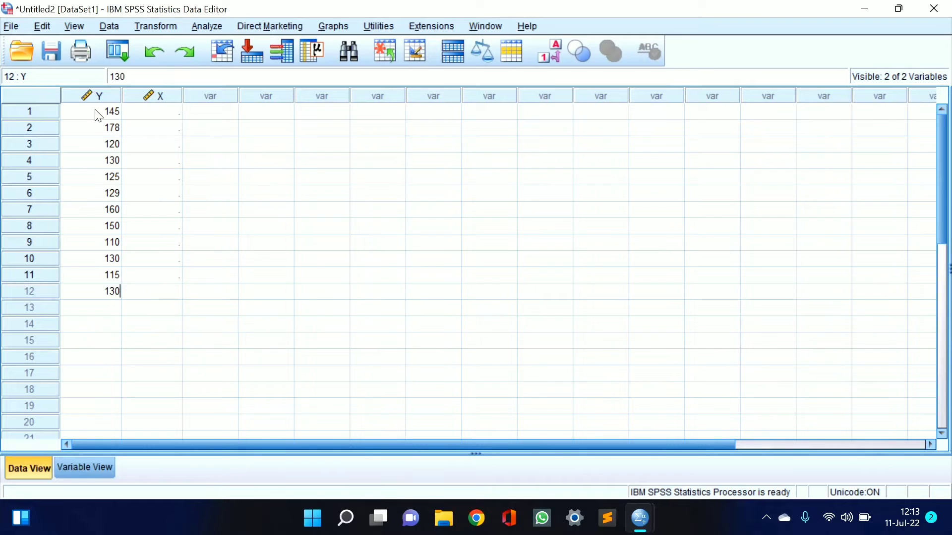
{"action": "key", "text": "Return"}
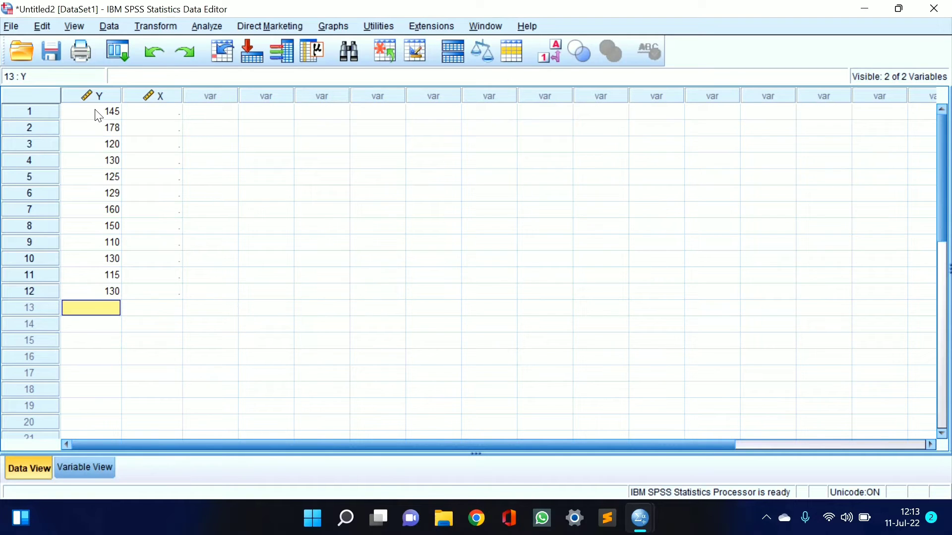
{"action": "type", "text": "130"}
{"action": "key", "text": "Return"}
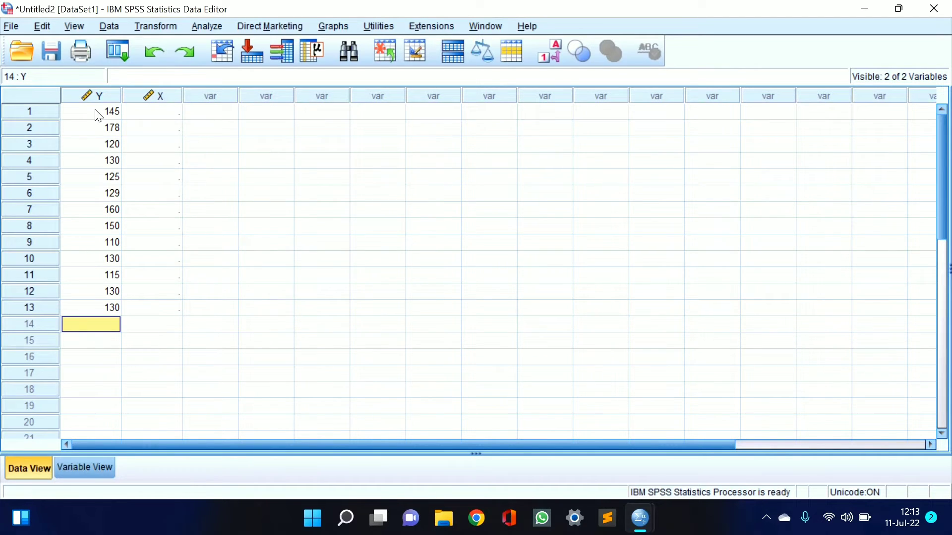
{"action": "type", "text": "140"}
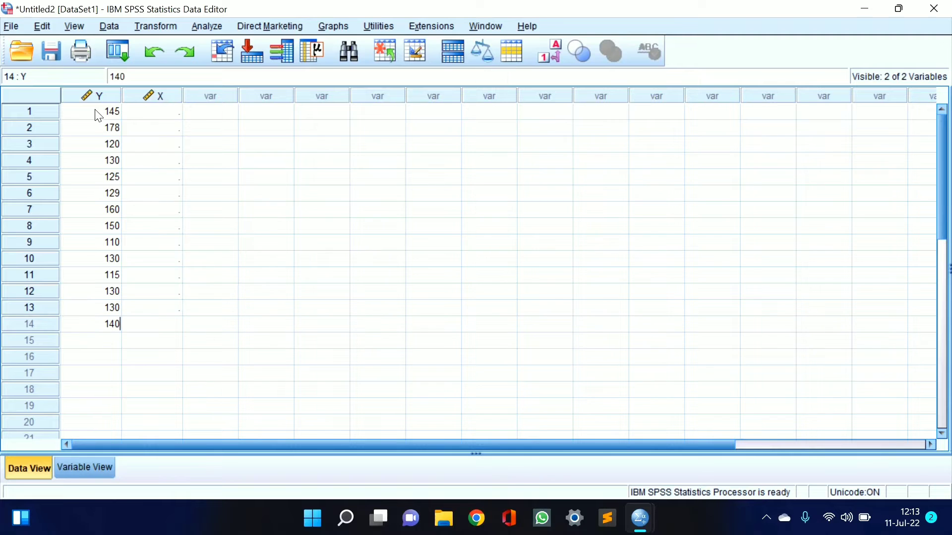
{"action": "key", "text": "Return"}
{"action": "type", "text": "150"}
{"action": "key", "text": "Return"}
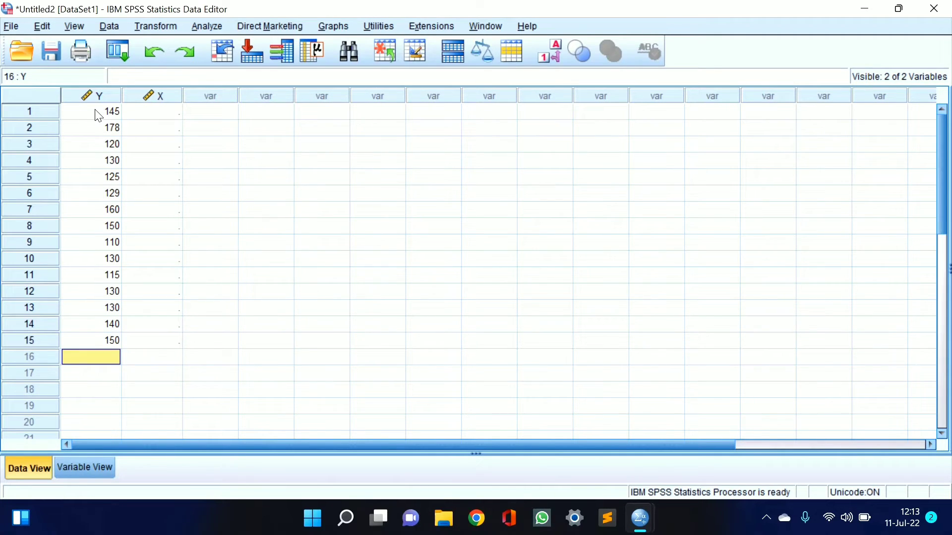
Enter the Y values 120, 120, 130, 120 and 120 in rows 16 to 20.
{"action": "type", "text": "120"}
{"action": "key", "text": "Return"}
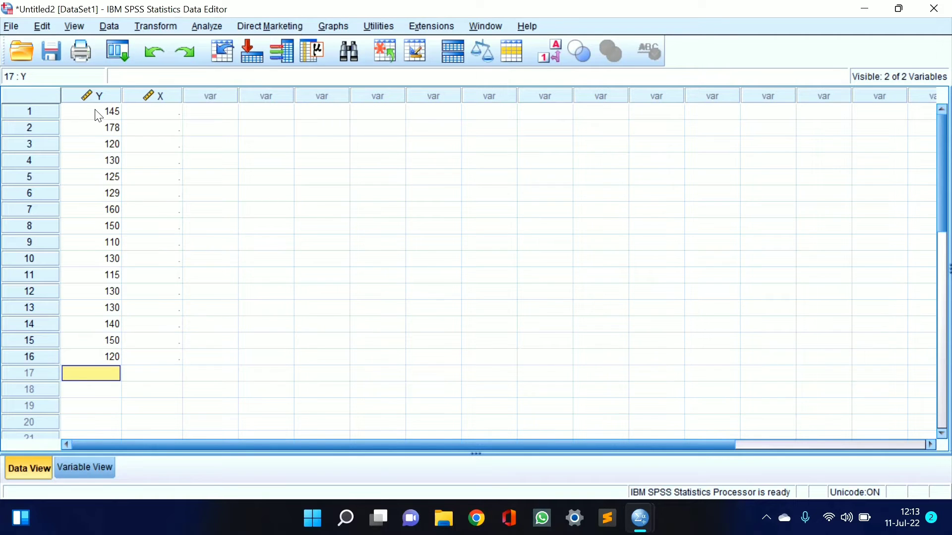
{"action": "type", "text": "120"}
{"action": "key", "text": "Return"}
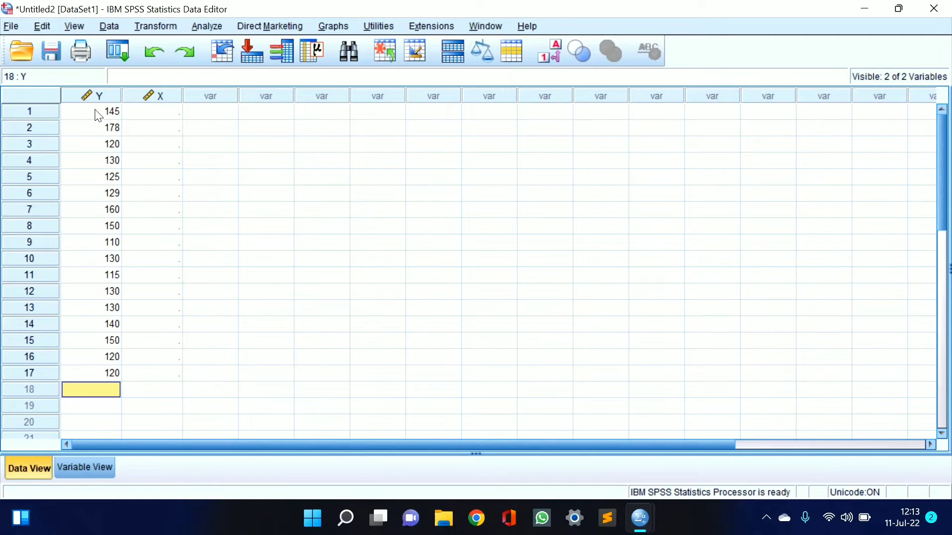
{"action": "type", "text": "130"}
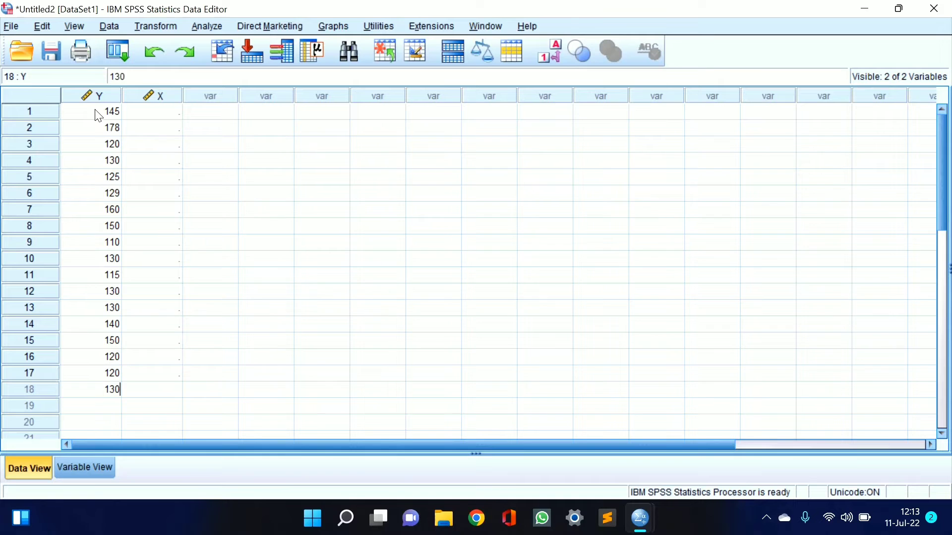
{"action": "key", "text": "Return"}
{"action": "type", "text": "120"}
{"action": "key", "text": "Return"}
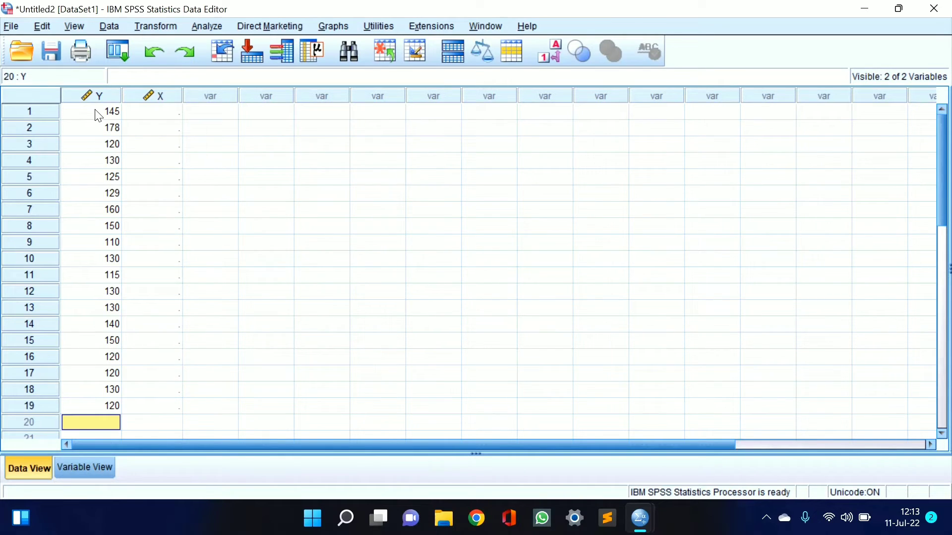
{"action": "type", "text": "12"}
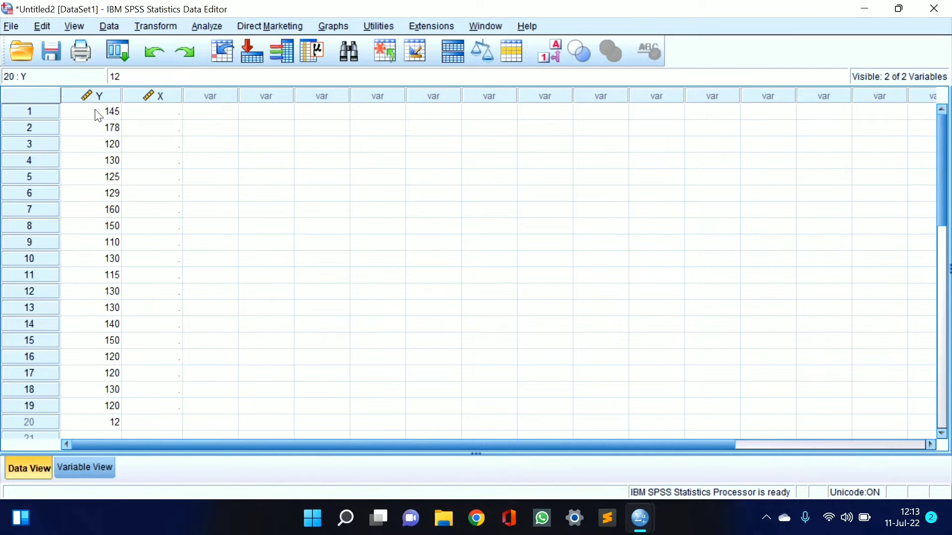
{"action": "type", "text": "0"}
{"action": "key", "text": "Return"}
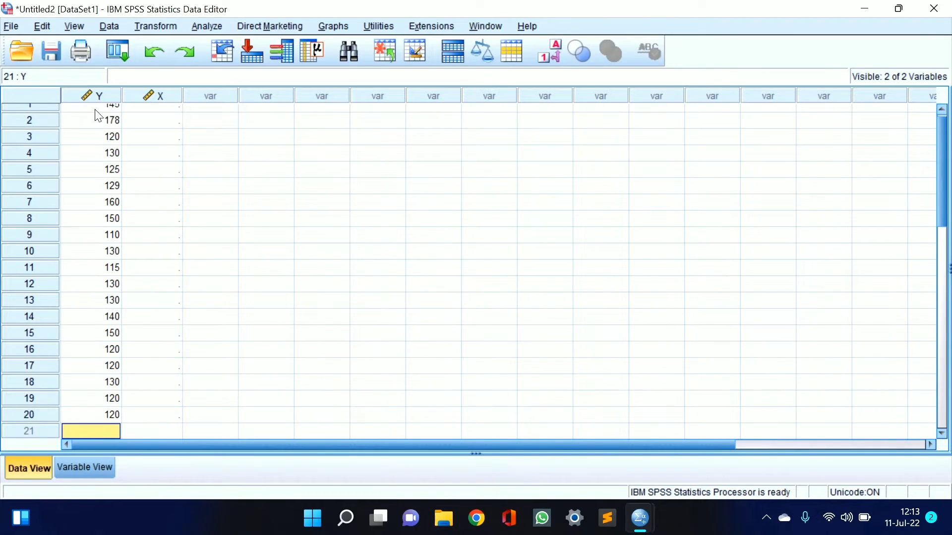
Enter the Y values 120, 140, 110, 100 and 140 in rows 21 to 25.
{"action": "type", "text": "120"}
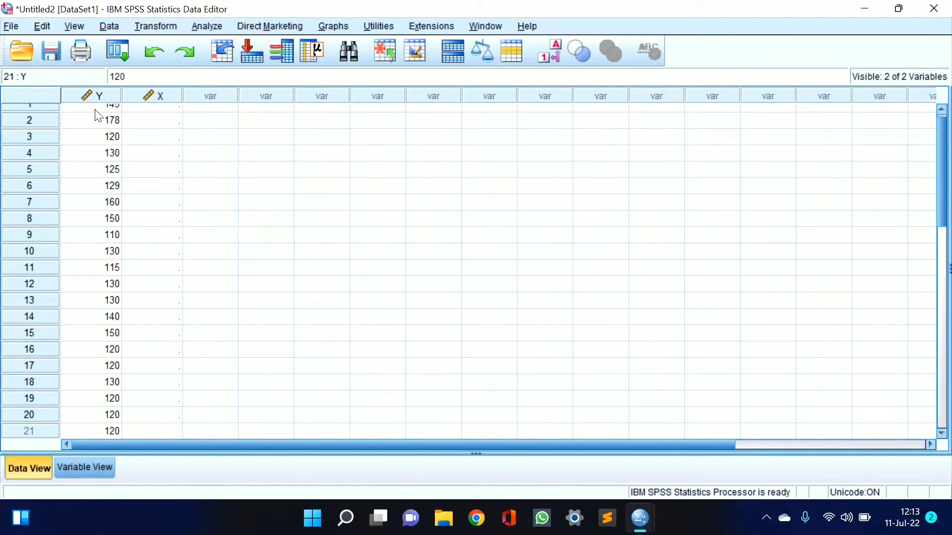
{"action": "key", "text": "Return"}
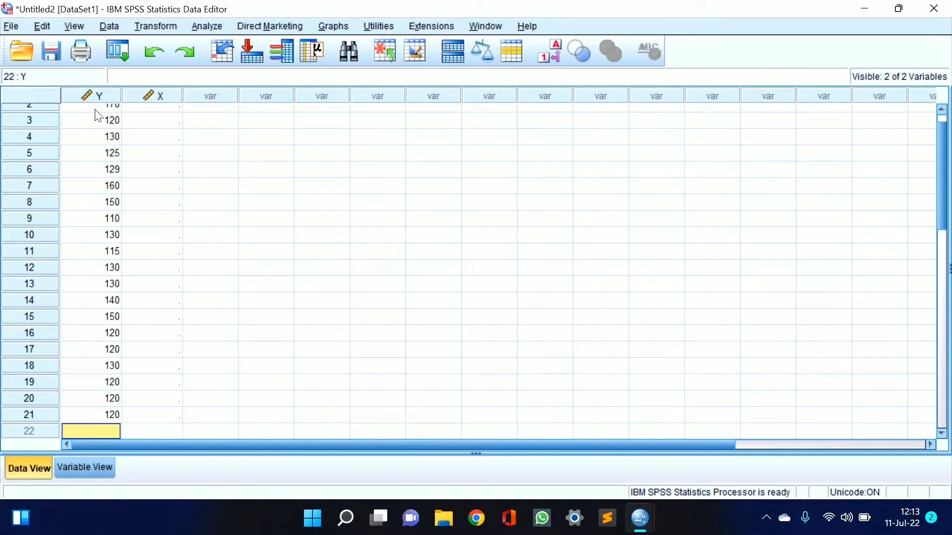
{"action": "type", "text": "140"}
{"action": "key", "text": "Return"}
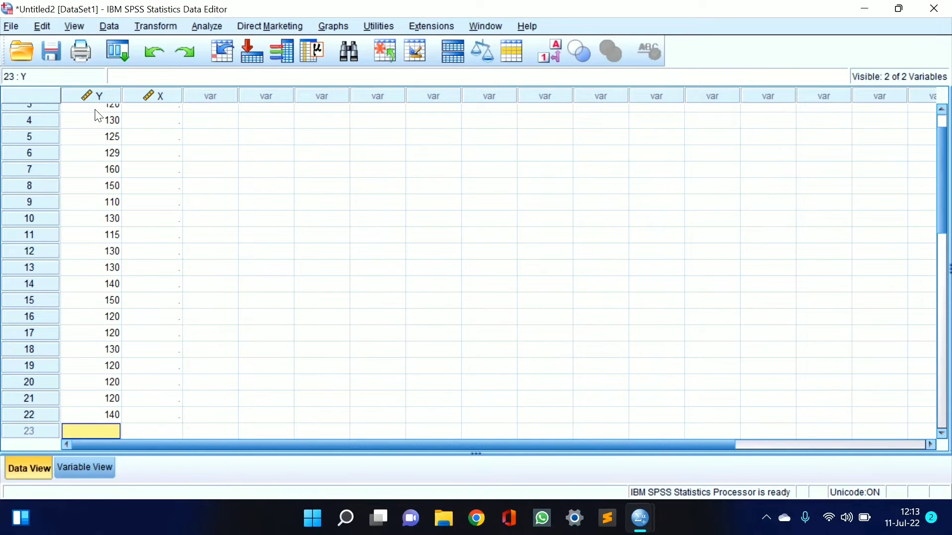
{"action": "type", "text": "110"}
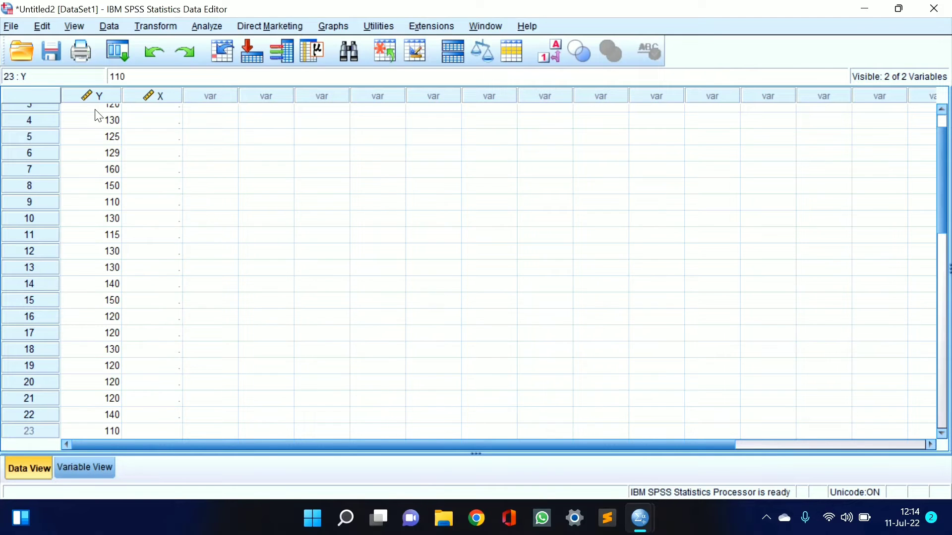
{"action": "key", "text": "Return"}
{"action": "type", "text": "100"}
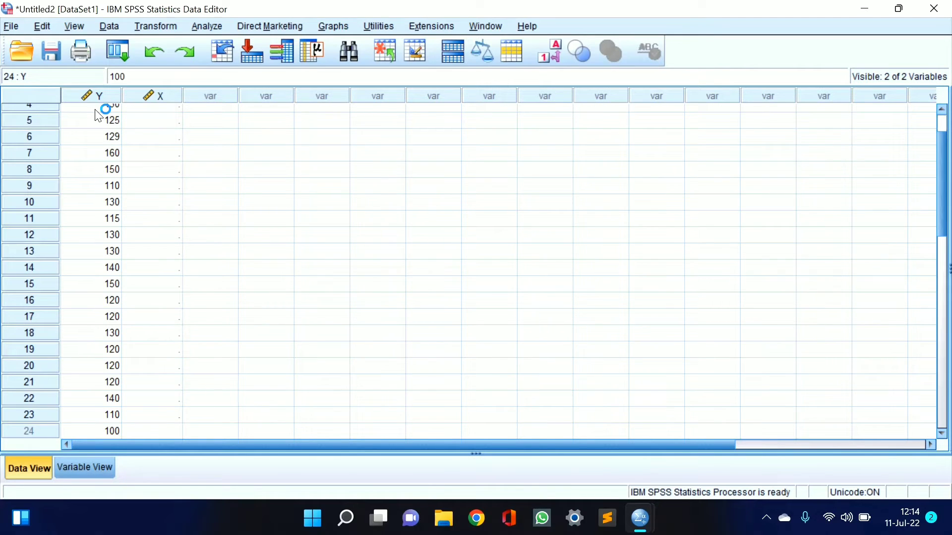
{"action": "key", "text": "Return"}
{"action": "type", "text": "140"}
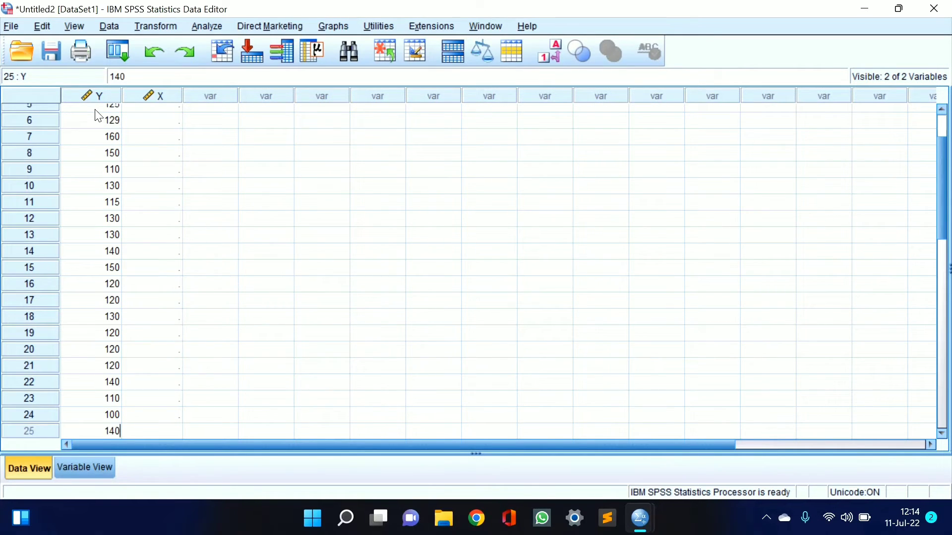
{"action": "key", "text": "Return"}
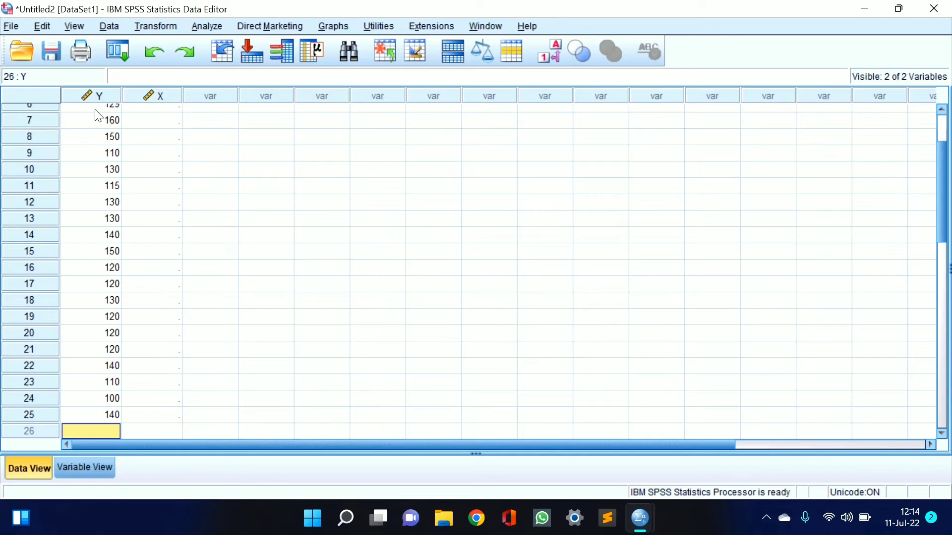
Enter the Y values 150, 120, 130, 110 and 100 in rows 26 to 30.
{"action": "type", "text": "150"}
{"action": "key", "text": "Return"}
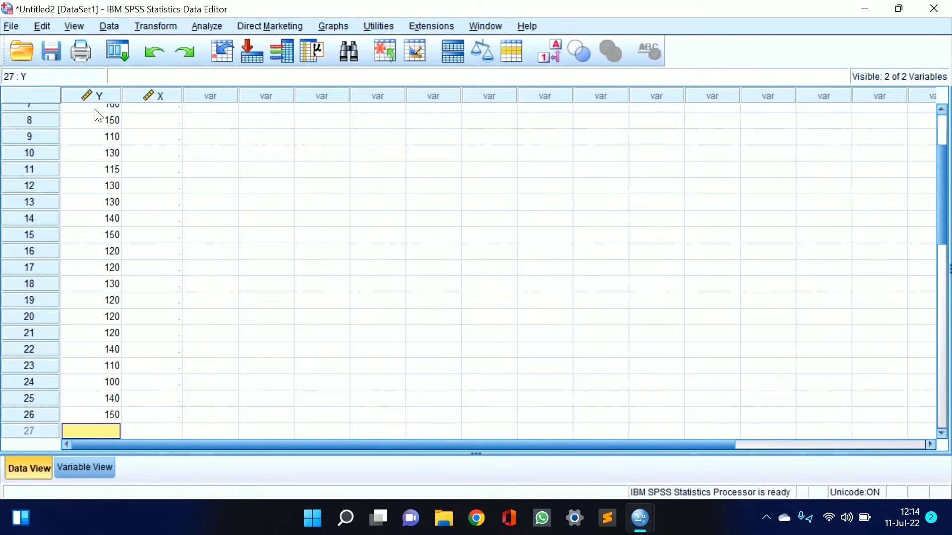
{"action": "type", "text": "120"}
{"action": "key", "text": "Return"}
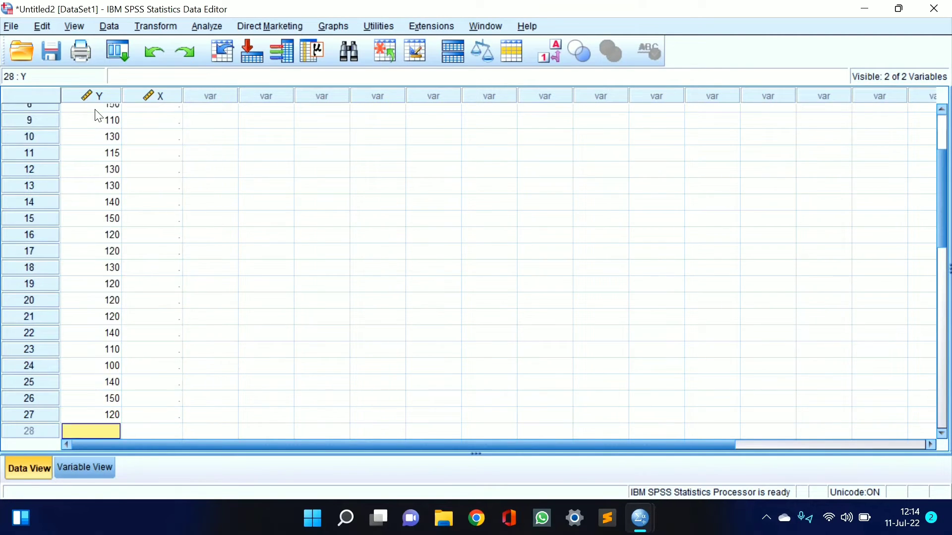
{"action": "type", "text": "130"}
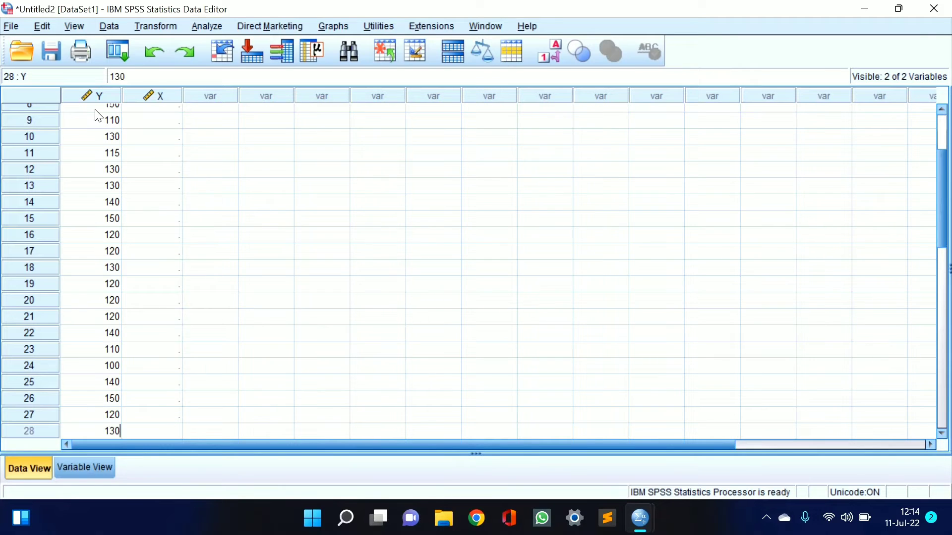
{"action": "key", "text": "Return"}
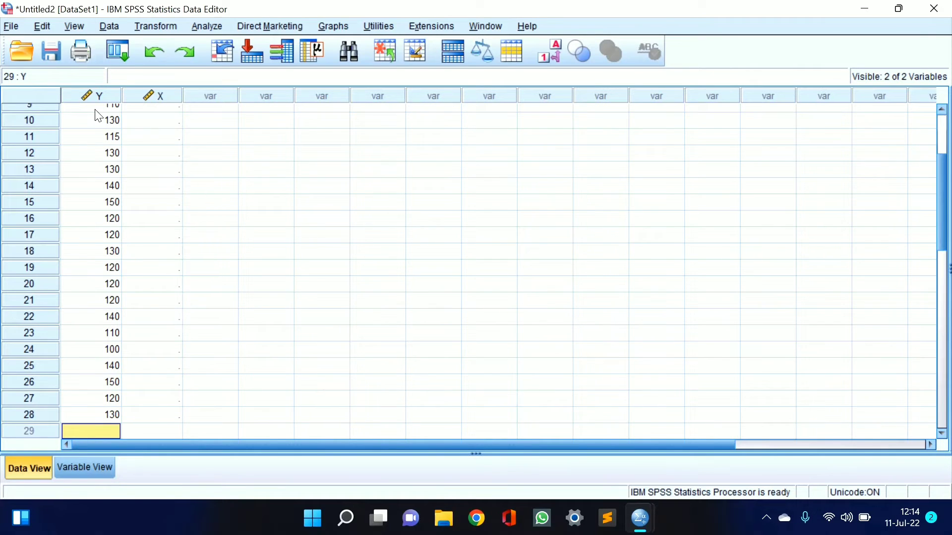
{"action": "type", "text": "110"}
{"action": "key", "text": "Return"}
{"action": "type", "text": "100"}
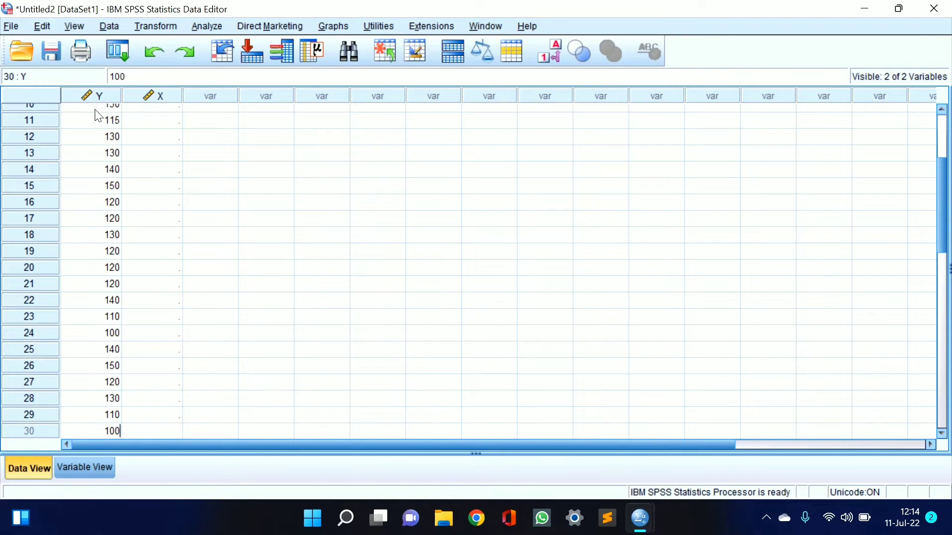
{"action": "key", "text": "Return"}
Enter the Y values 128, 140, 130, 120 and 120 in rows 31 to 35.
{"action": "type", "text": "128"}
{"action": "key", "text": "Return"}
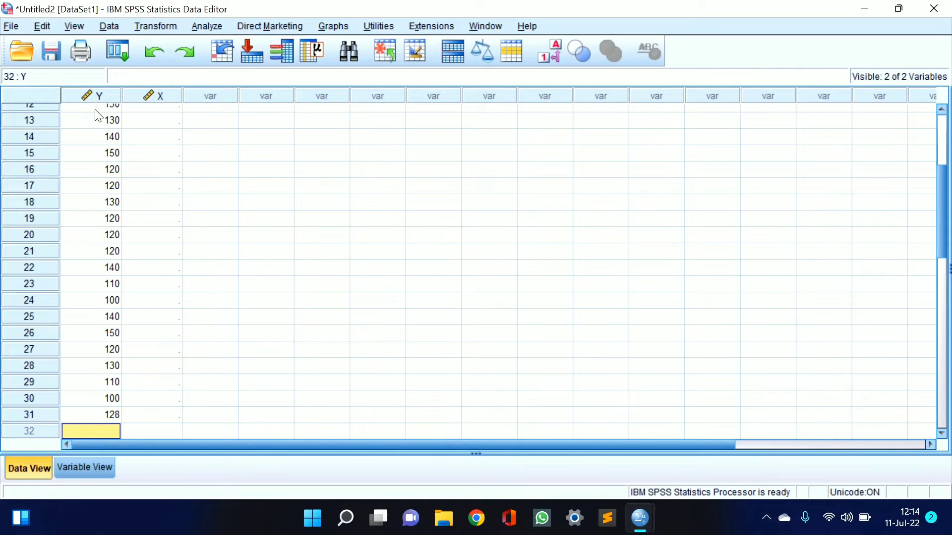
{"action": "type", "text": "140"}
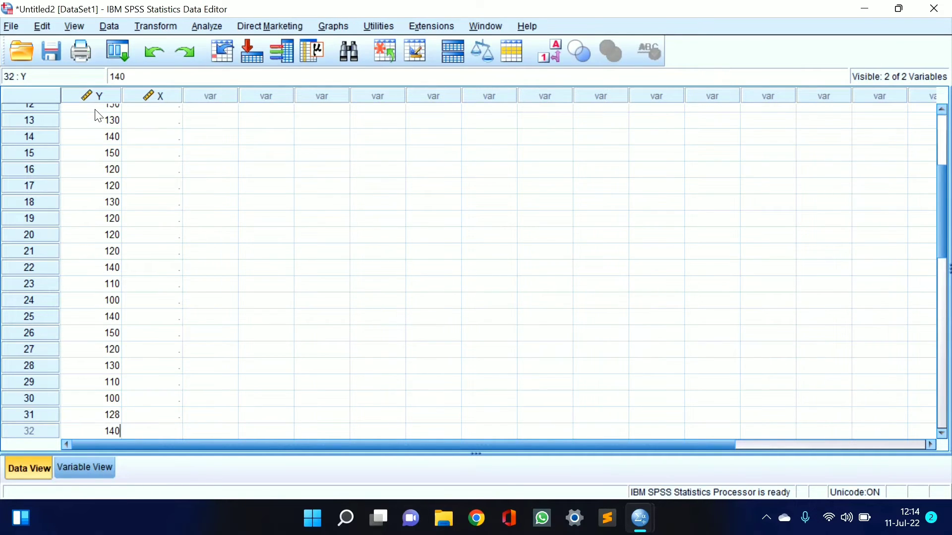
{"action": "key", "text": "Return"}
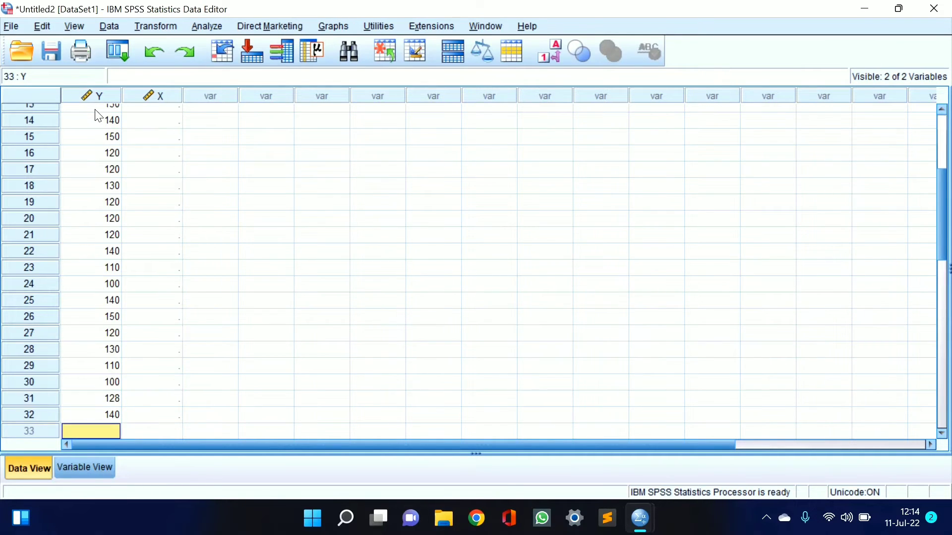
{"action": "type", "text": "130"}
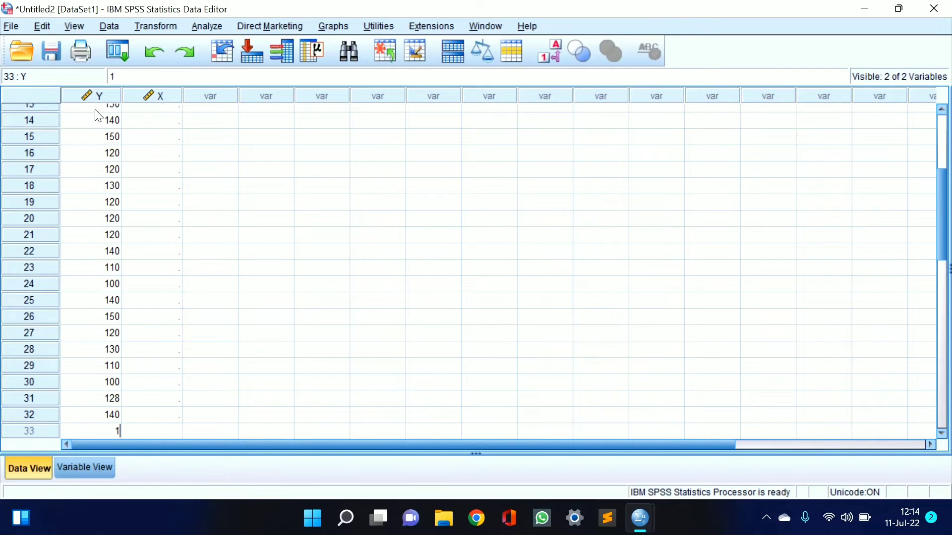
{"action": "key", "text": "Return"}
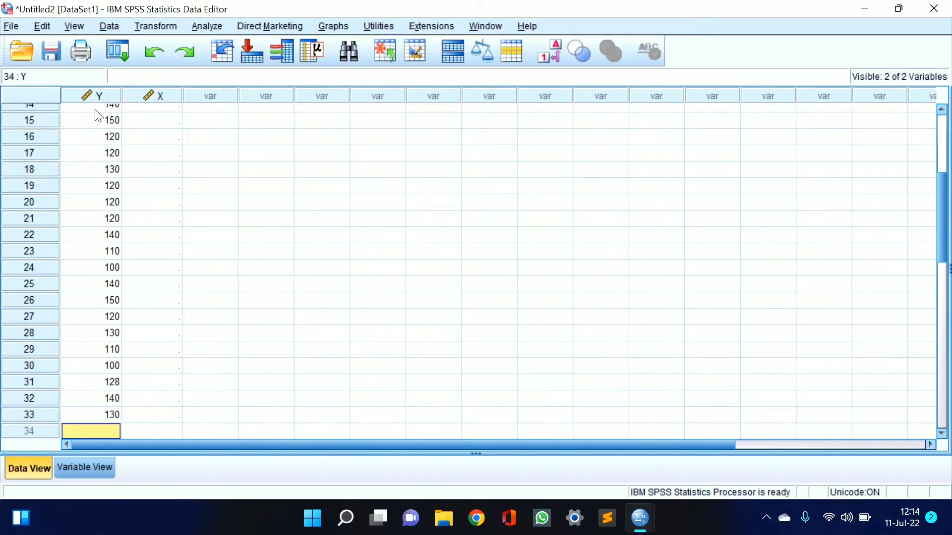
{"action": "type", "text": "120"}
{"action": "key", "text": "Return"}
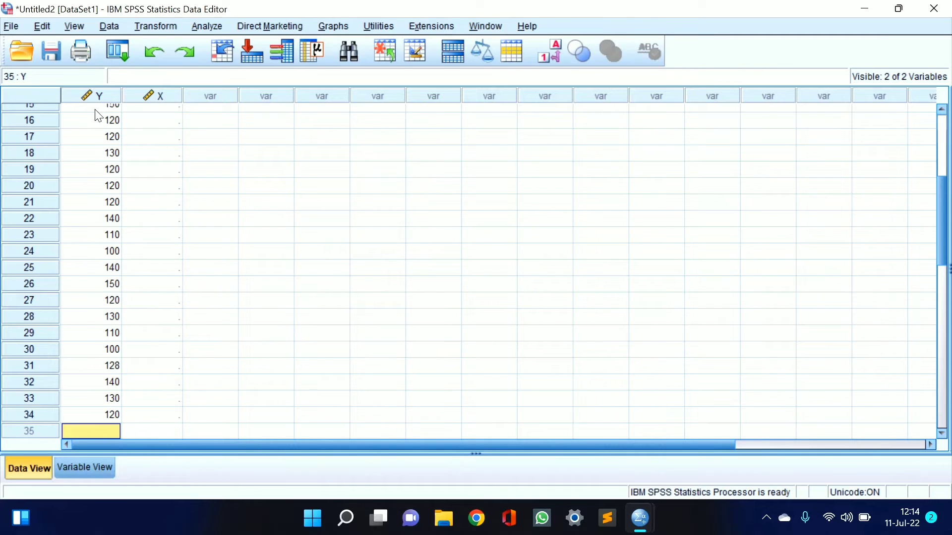
{"action": "type", "text": "120"}
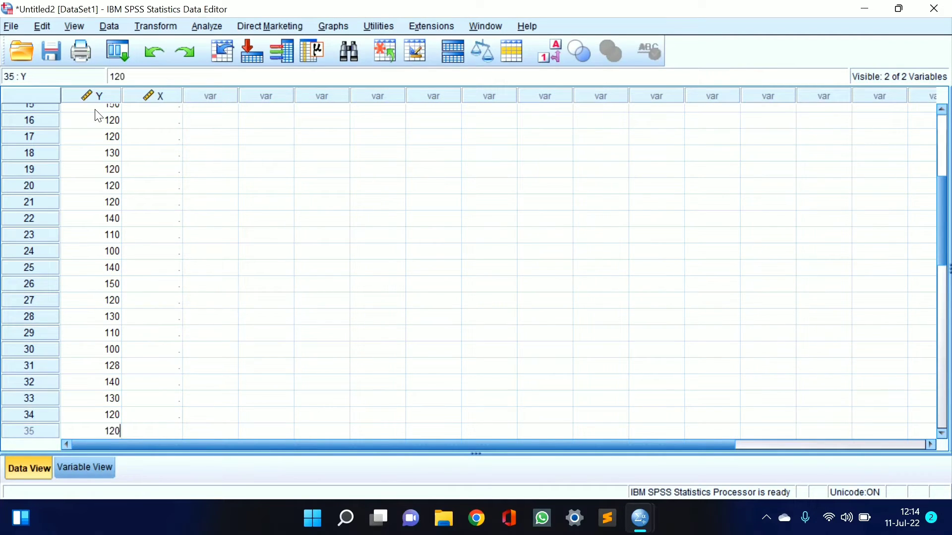
{"action": "key", "text": "Return"}
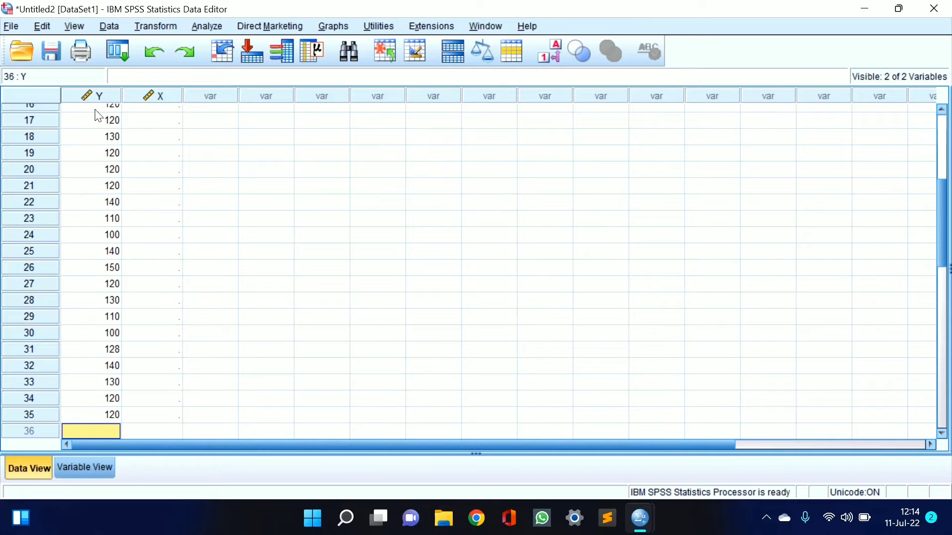
Enter the Y values 130, 120, 140, 150 and 110 in rows 36 to 40.
{"action": "type", "text": "130"}
{"action": "key", "text": "Return"}
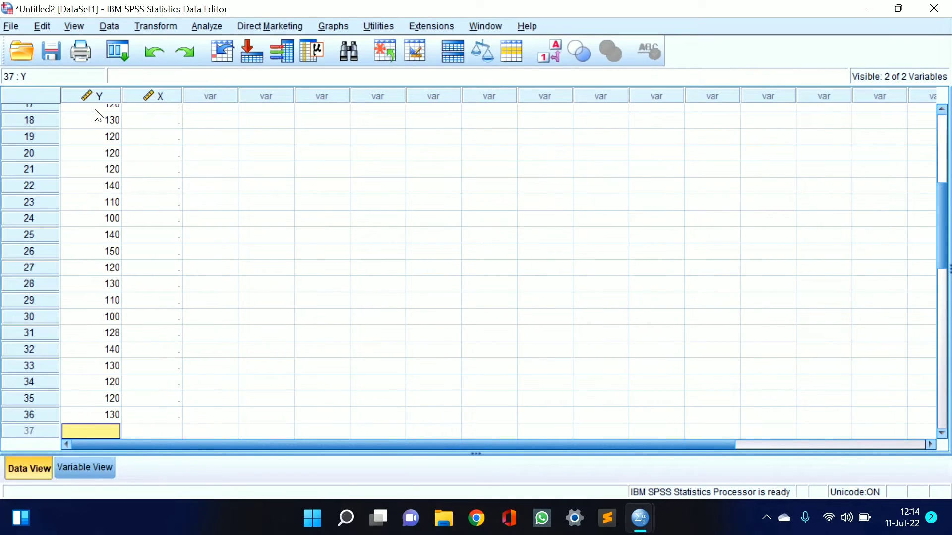
{"action": "type", "text": "120"}
{"action": "key", "text": "Return"}
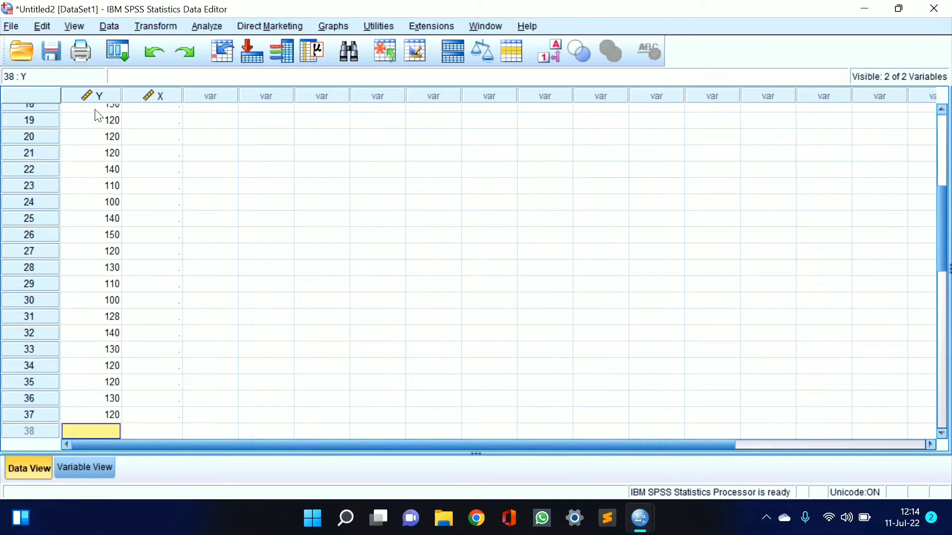
{"action": "type", "text": "140"}
{"action": "key", "text": "Return"}
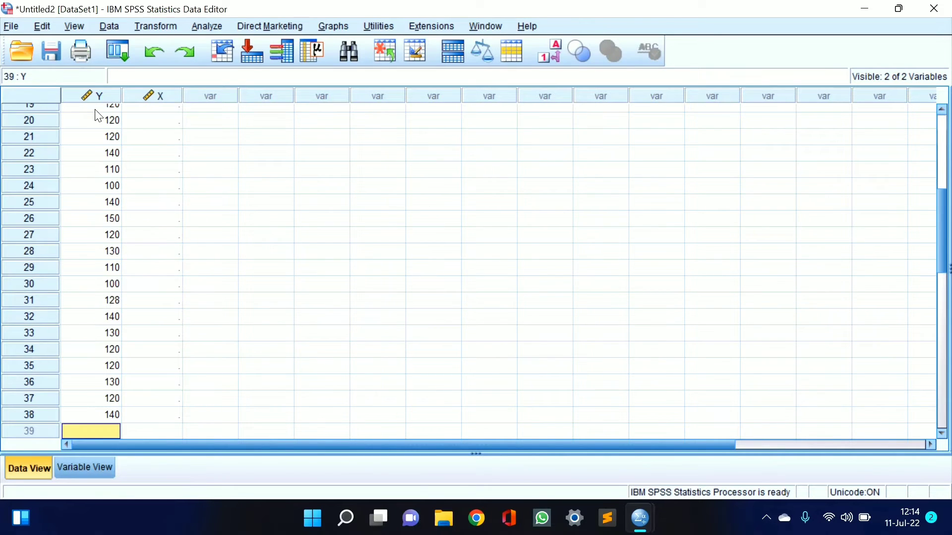
{"action": "type", "text": "14"}
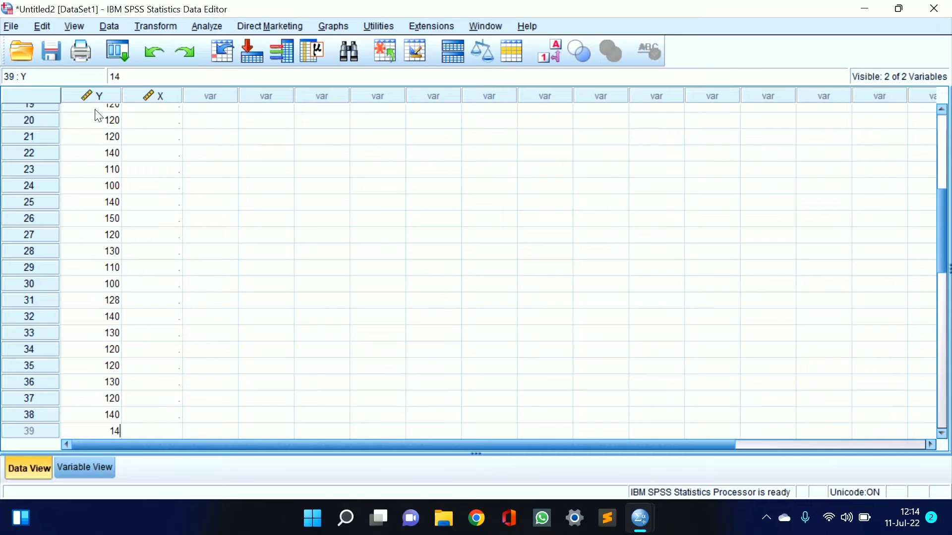
{"action": "key", "text": "BackSpace"}
{"action": "type", "text": "50"}
{"action": "key", "text": "Return"}
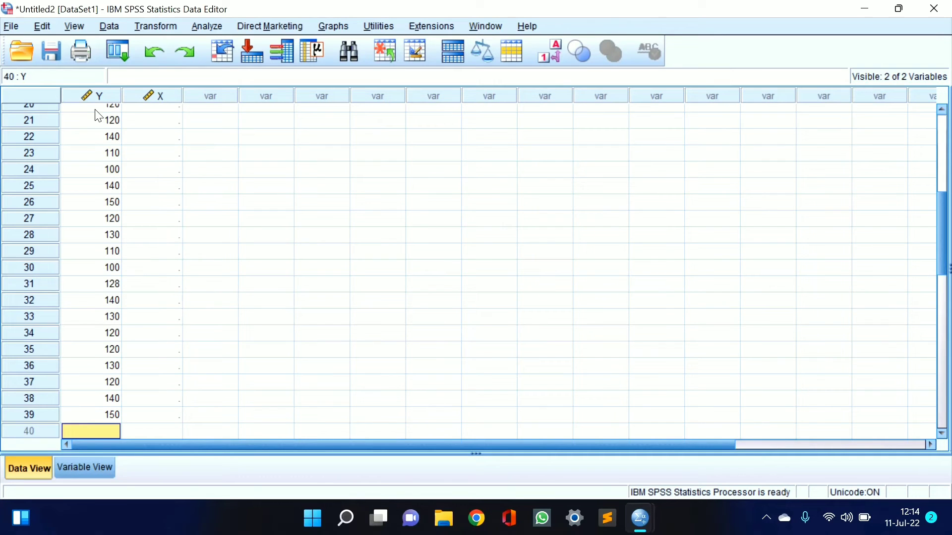
{"action": "type", "text": "110"}
{"action": "key", "text": "Up"}
Return to the first row and enter the X value 29 in row 1.
{"action": "key", "text": "Up"}
{"action": "key", "text": "Up"}
{"action": "key", "text": "Up"}
{"action": "key", "text": "Up"}
{"action": "key", "text": "Up"}
{"action": "key", "text": "Up"}
{"action": "key", "text": "Up"}
{"action": "key", "text": "Up"}
{"action": "key", "text": "Up"}
{"action": "key", "text": "Up"}
{"action": "key", "text": "Up"}
{"action": "key", "text": "Up"}
{"action": "key", "text": "Up"}
{"action": "key", "text": "Up"}
{"action": "key", "text": "Up"}
{"action": "key", "text": "Up"}
{"action": "key", "text": "Up"}
{"action": "key", "text": "Up"}
{"action": "key", "text": "Up"}
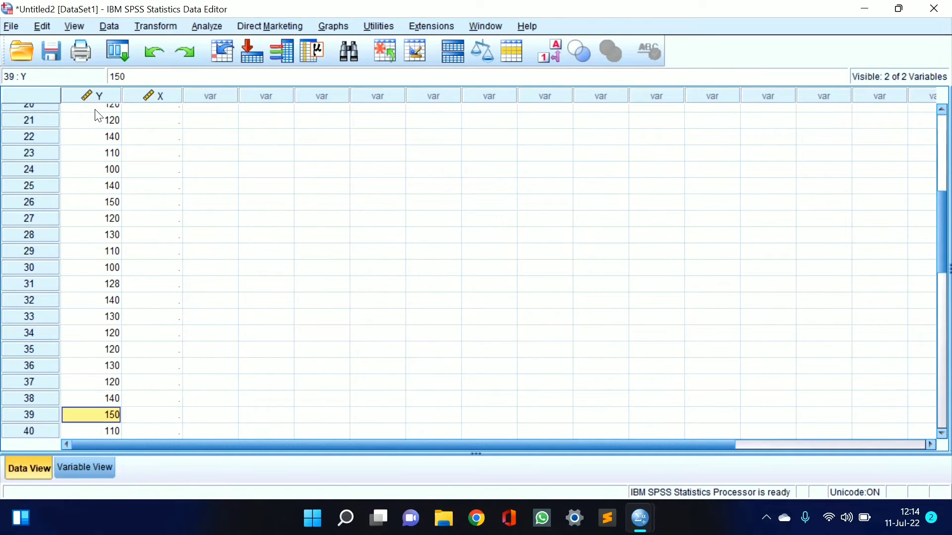
{"action": "key", "text": "Up"}
{"action": "key", "text": "Up"}
{"action": "key", "text": "Up"}
{"action": "key", "text": "Up"}
{"action": "key", "text": "Up"}
{"action": "key", "text": "Up"}
{"action": "key", "text": "Up"}
{"action": "key", "text": "Up"}
{"action": "key", "text": "Up"}
{"action": "key", "text": "Right"}
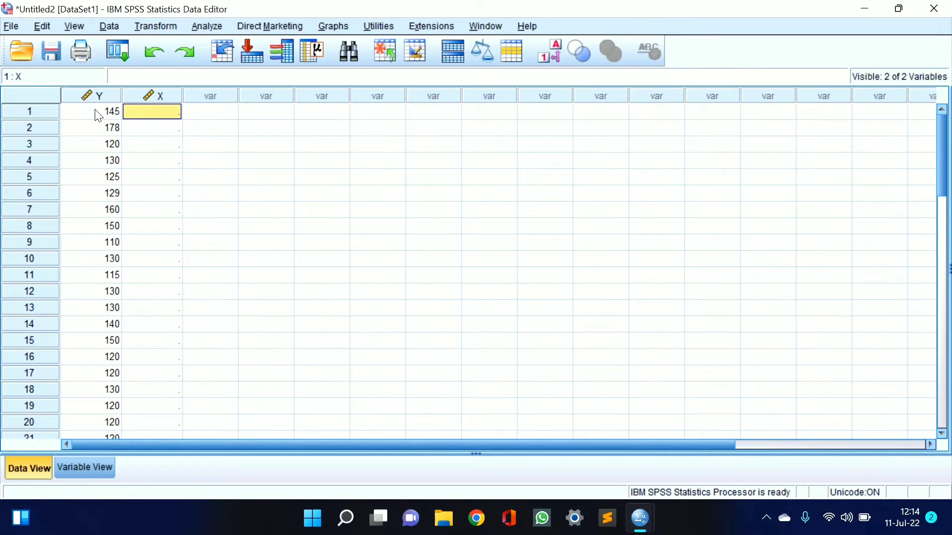
{"action": "type", "text": "29"}
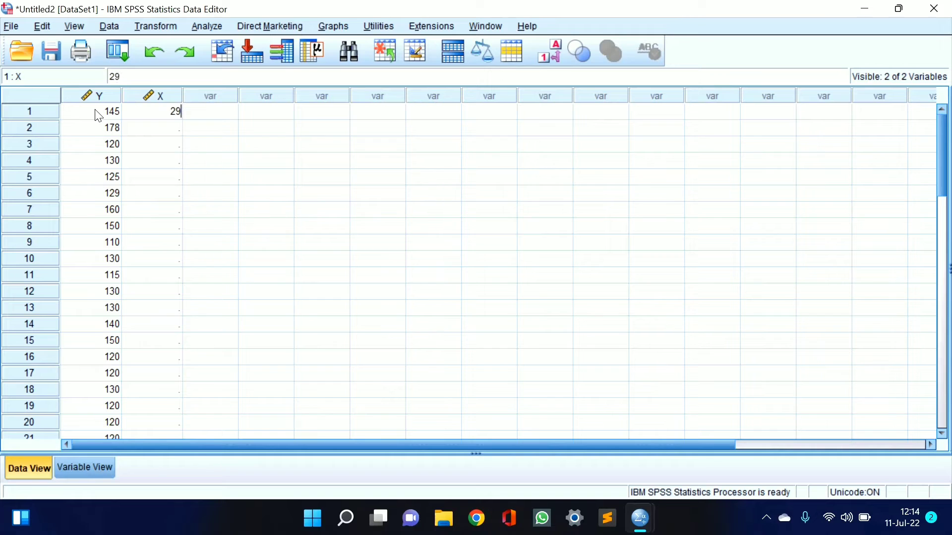
{"action": "key", "text": "Return"}
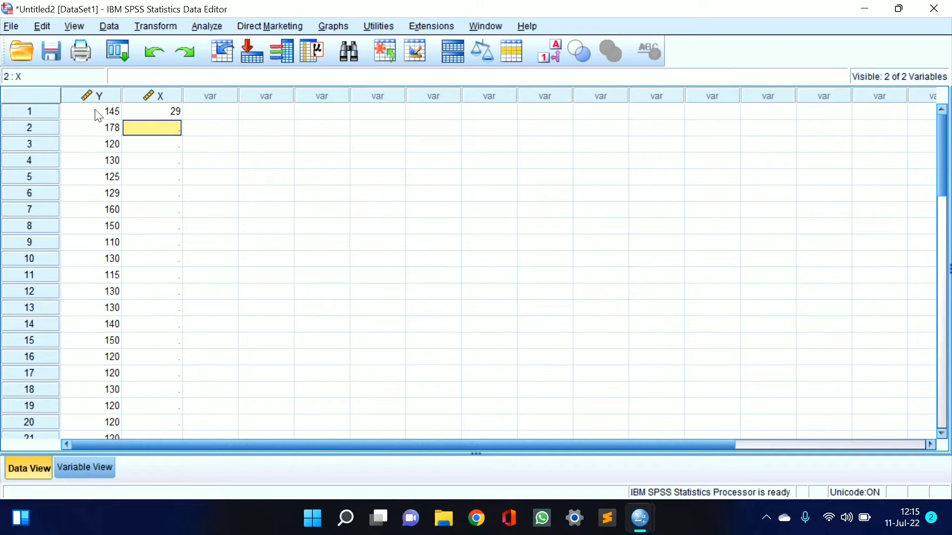
Enter the X values 48, 37, 59 and 53 in rows 2 to 5.
{"action": "type", "text": "48"}
{"action": "key", "text": "Return"}
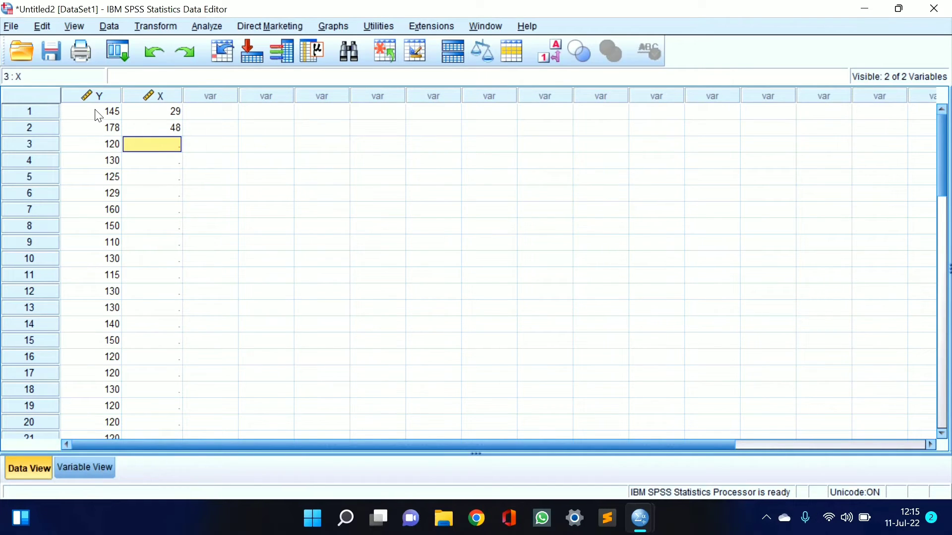
{"action": "type", "text": "37"}
{"action": "key", "text": "Return"}
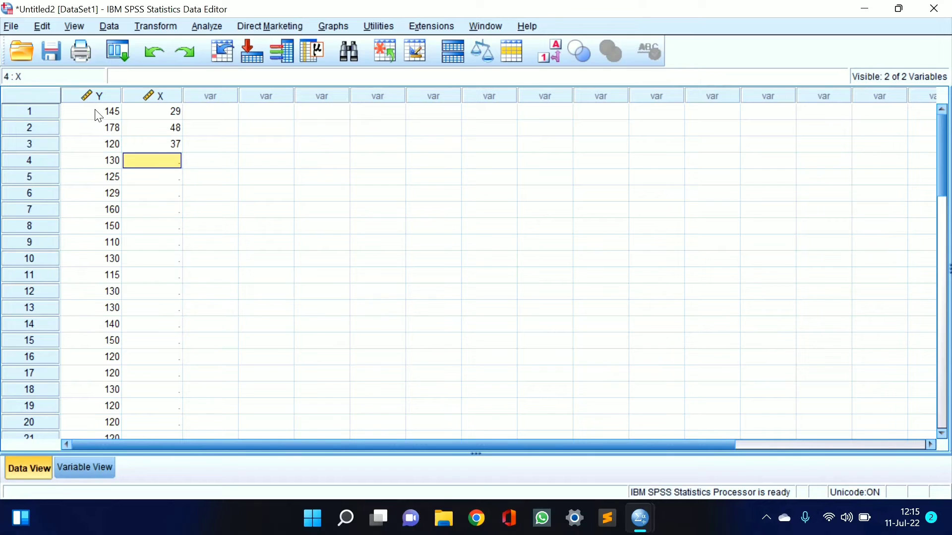
{"action": "type", "text": "59"}
{"action": "key", "text": "Return"}
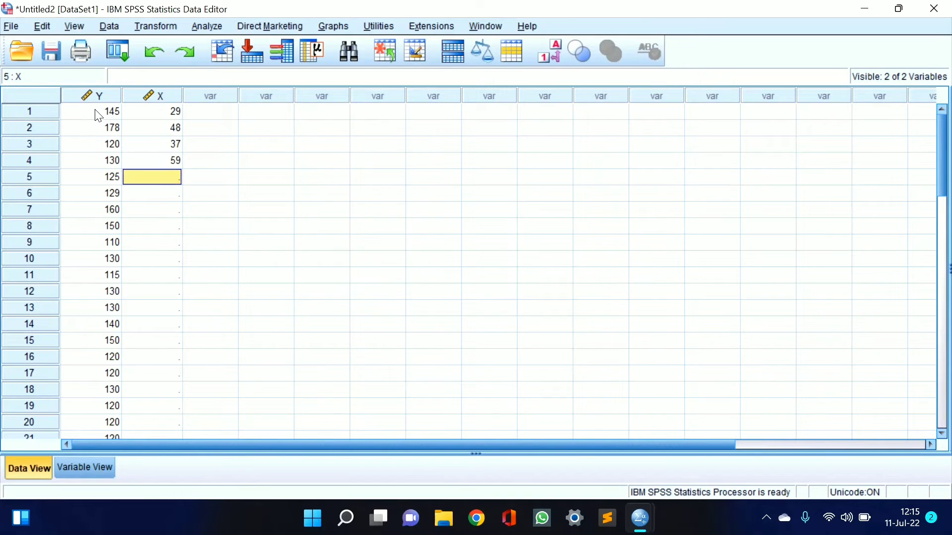
{"action": "type", "text": "53"}
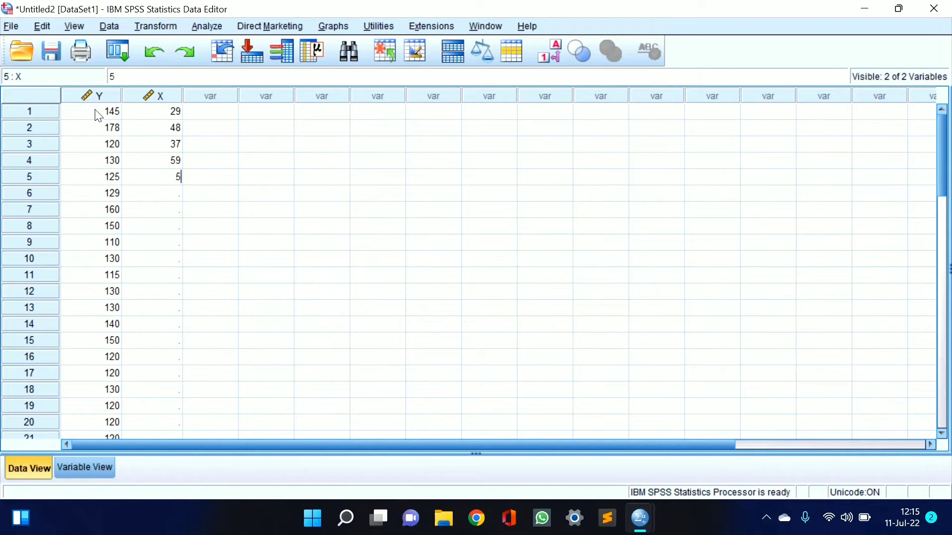
{"action": "key", "text": "Return"}
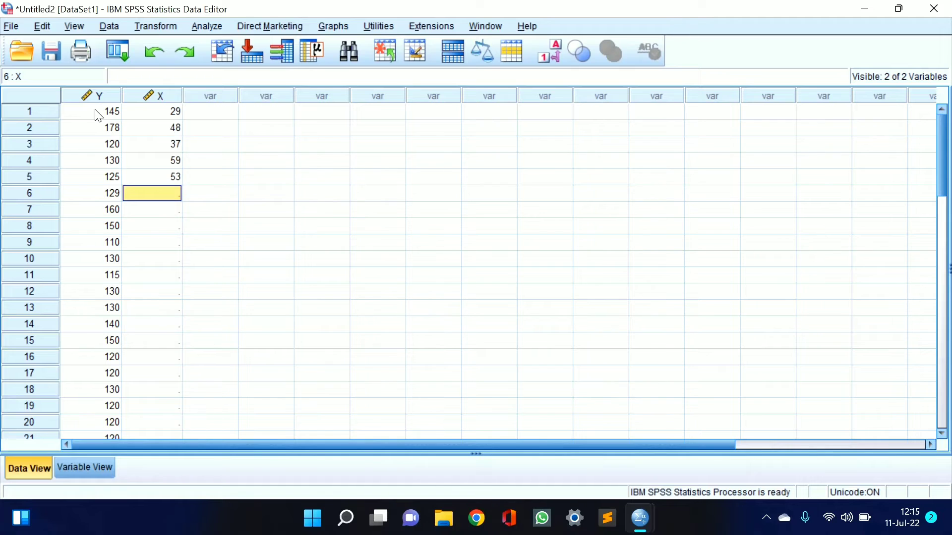
Enter the X values 61, 49, 50, 38 and 50 in rows 6 to 10.
{"action": "type", "text": "61"}
{"action": "key", "text": "Return"}
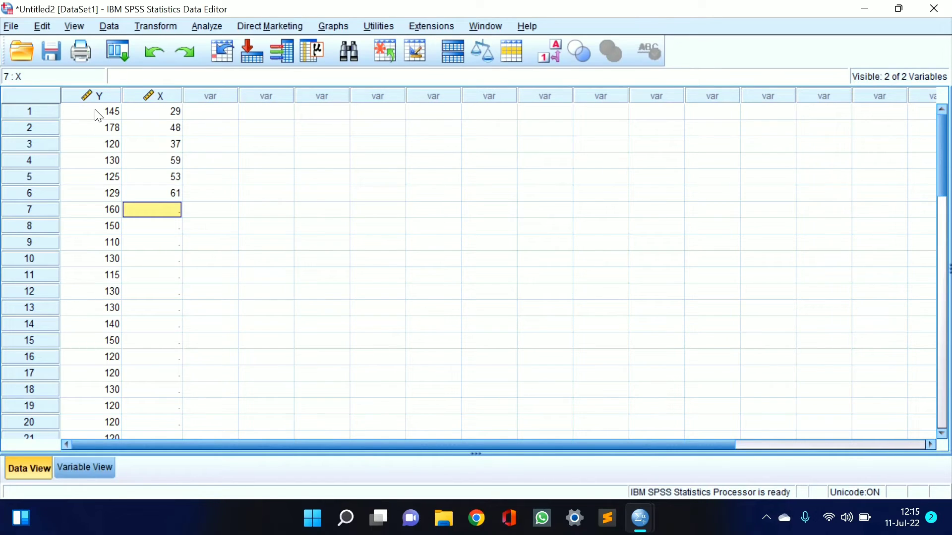
{"action": "type", "text": "49"}
{"action": "key", "text": "Return"}
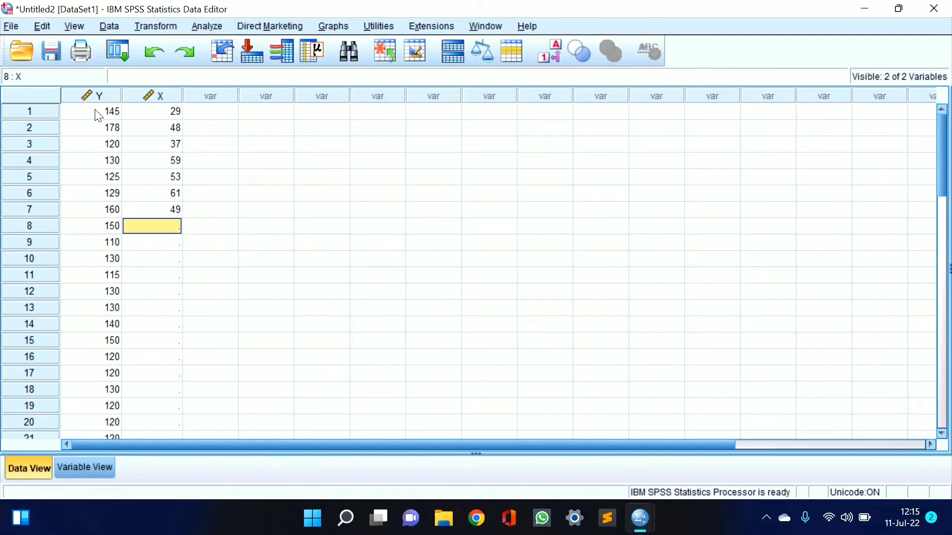
{"action": "type", "text": "50"}
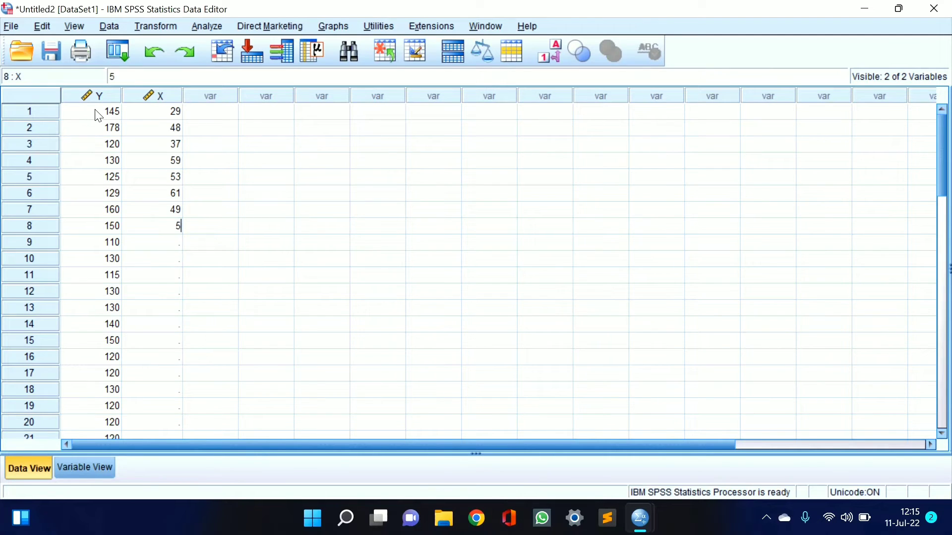
{"action": "key", "text": "Return"}
{"action": "type", "text": "38"}
{"action": "key", "text": "Return"}
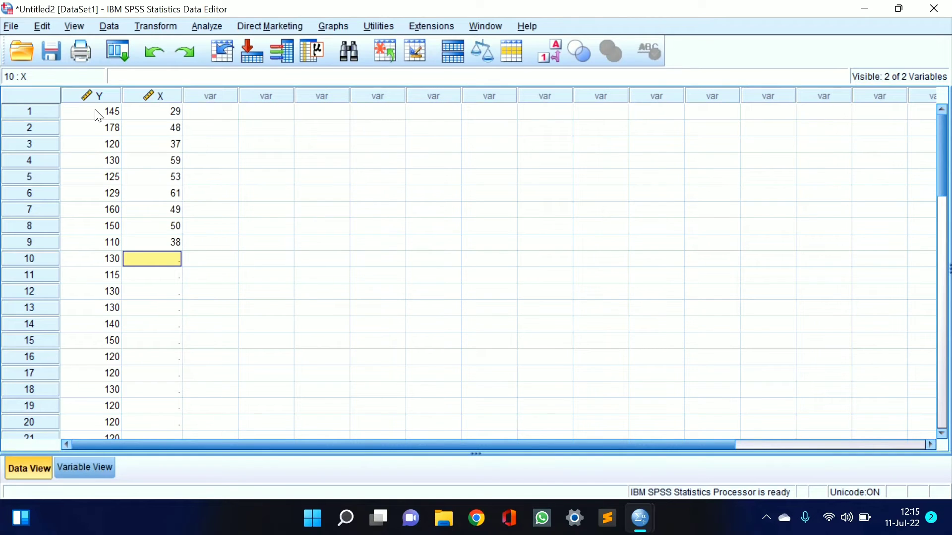
{"action": "type", "text": "50"}
{"action": "key", "text": "Return"}
Enter the X values 34, 44, 47, 36 and 41 in rows 11 to 15.
{"action": "type", "text": "34"}
{"action": "key", "text": "Return"}
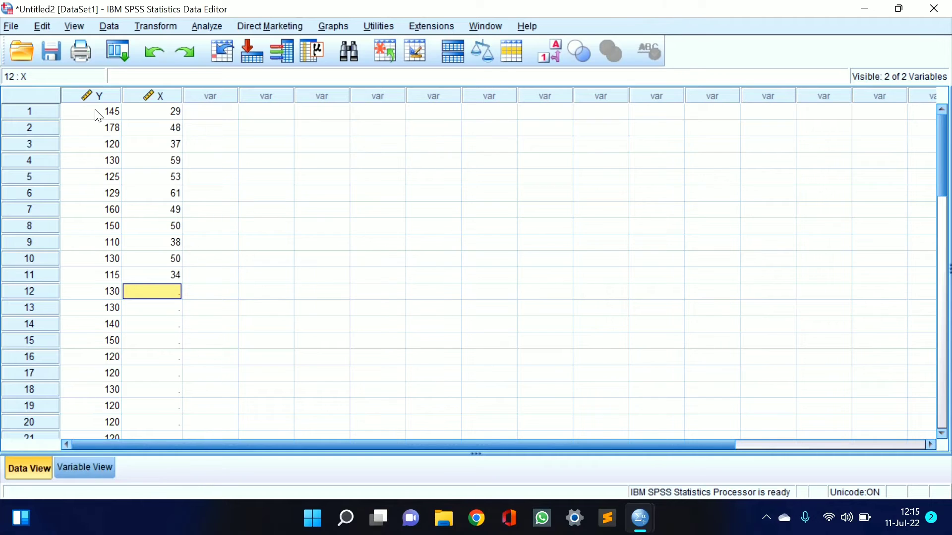
{"action": "type", "text": "44"}
{"action": "key", "text": "Return"}
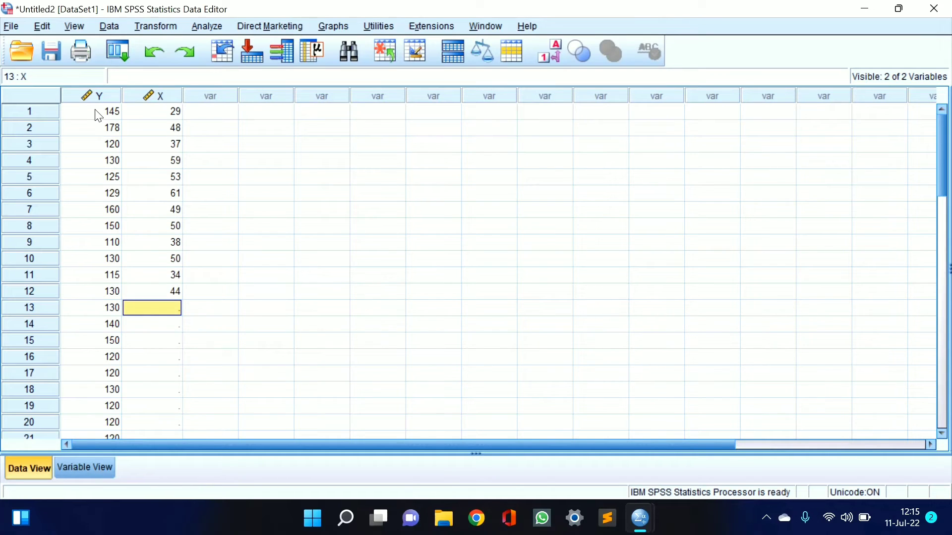
{"action": "type", "text": "47"}
{"action": "key", "text": "Return"}
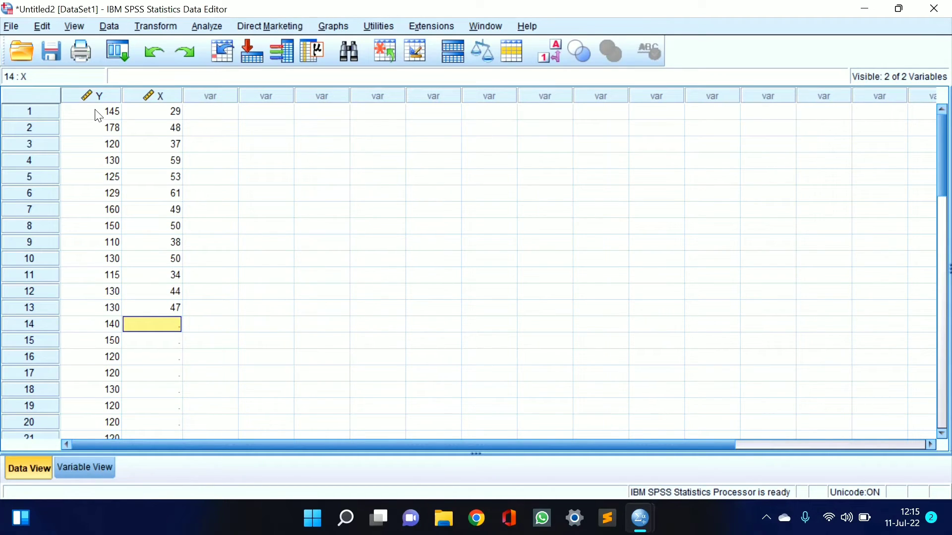
{"action": "type", "text": "36"}
{"action": "key", "text": "Return"}
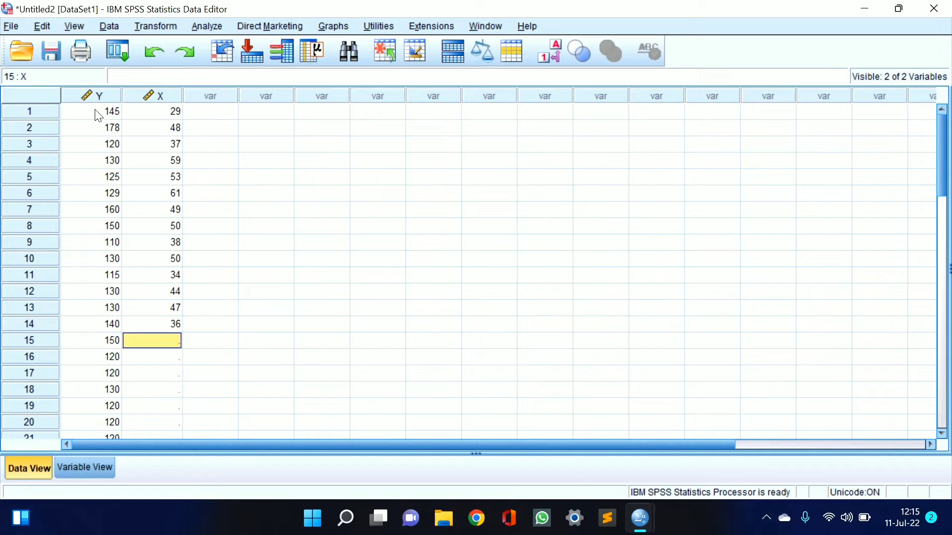
{"action": "type", "text": "41"}
{"action": "key", "text": "Return"}
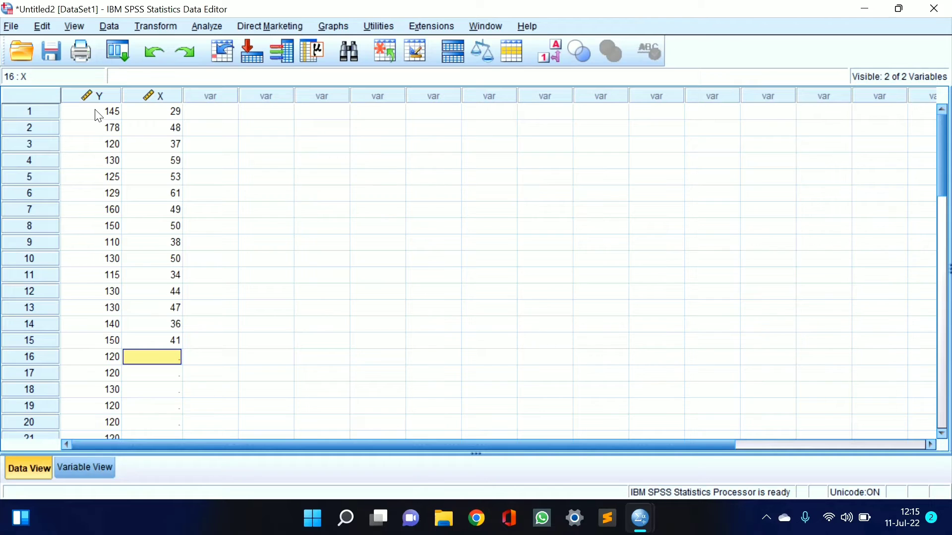
Enter the X values 42, 48 and 37 in rows 16 to 18.
{"action": "type", "text": "42"}
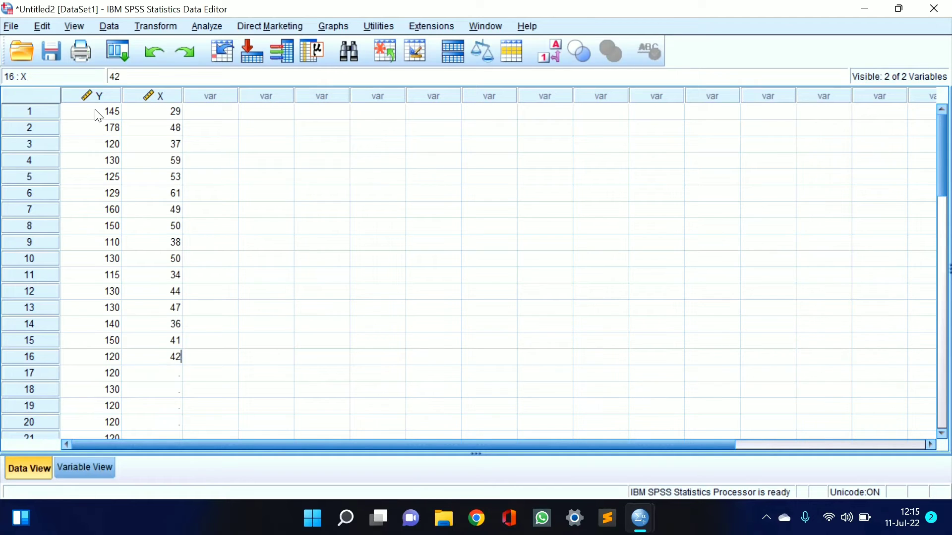
{"action": "key", "text": "Return"}
{"action": "type", "text": "48"}
{"action": "key", "text": "Return"}
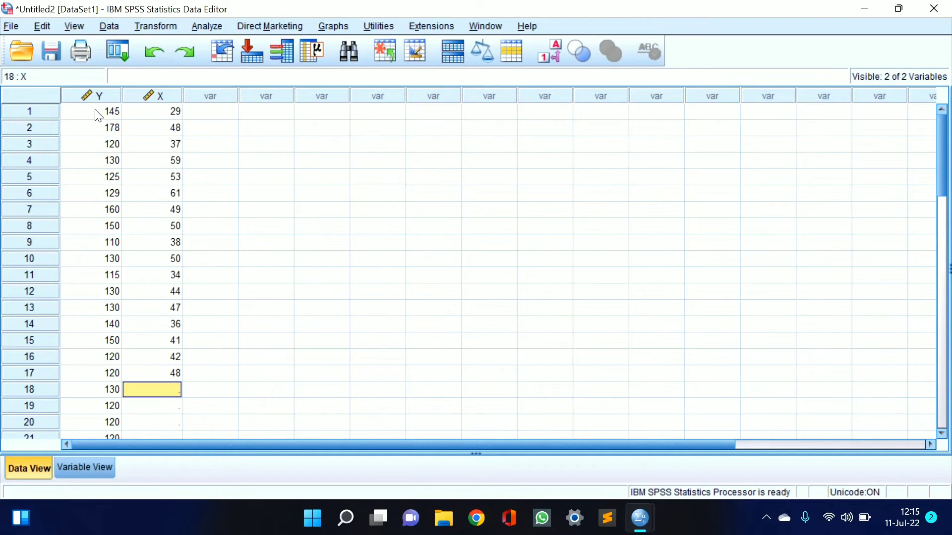
{"action": "type", "text": "3"}
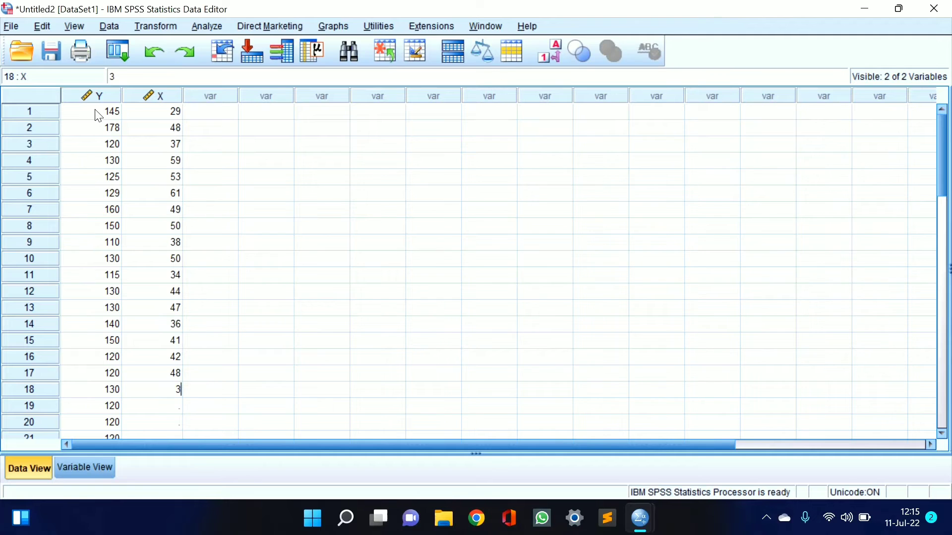
{"action": "type", "text": "7"}
{"action": "key", "text": "Return"}
Enter the X values 56 in row 19 and 41 in row 20.
{"action": "type", "text": "5"}
{"action": "key", "text": "Return"}
{"action": "type", "text": "6"}
{"action": "key", "text": "BackSpace"}
{"action": "key", "text": "Up"}
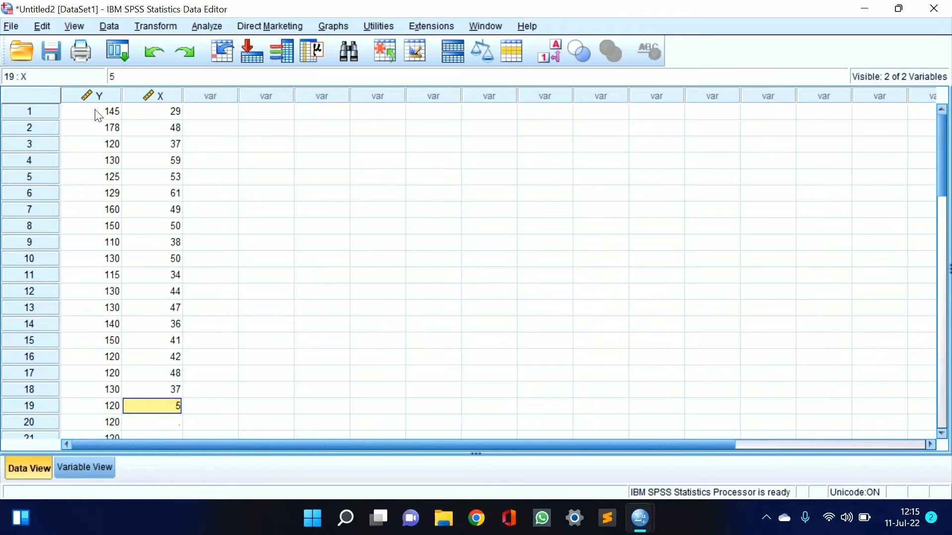
{"action": "type", "text": "56"}
{"action": "key", "text": "Return"}
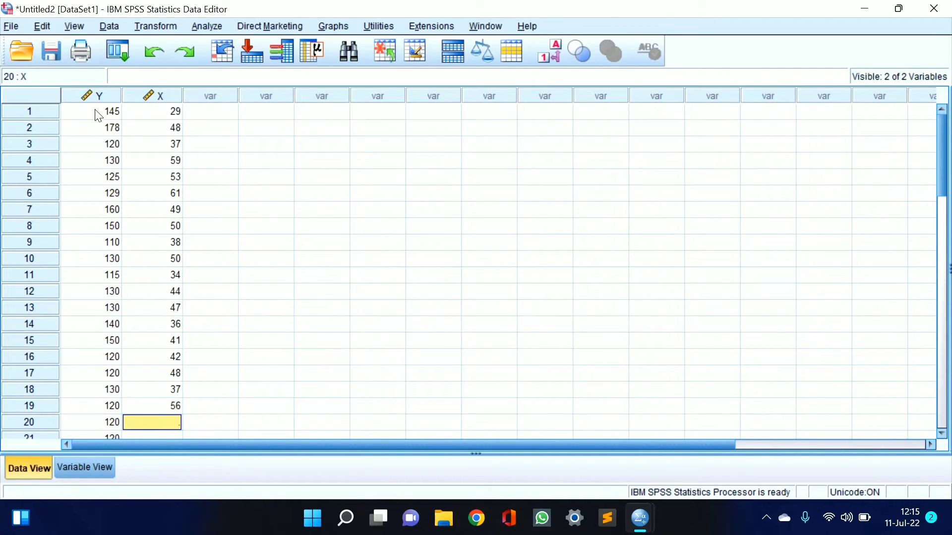
{"action": "type", "text": "41"}
{"action": "key", "text": "Return"}
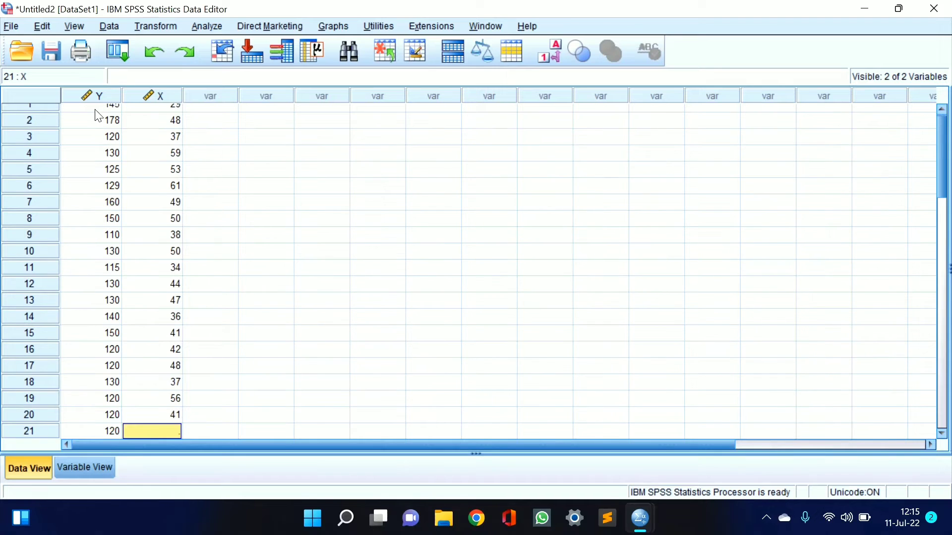
Enter the X values 29, 48, 37, 59 and 51 in rows 21 to 25.
{"action": "type", "text": "29"}
{"action": "key", "text": "Return"}
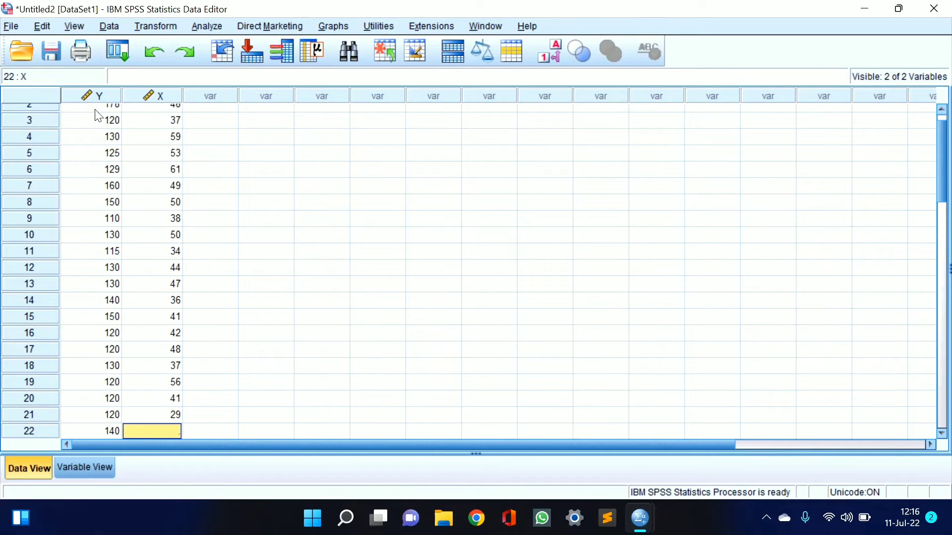
{"action": "type", "text": "48"}
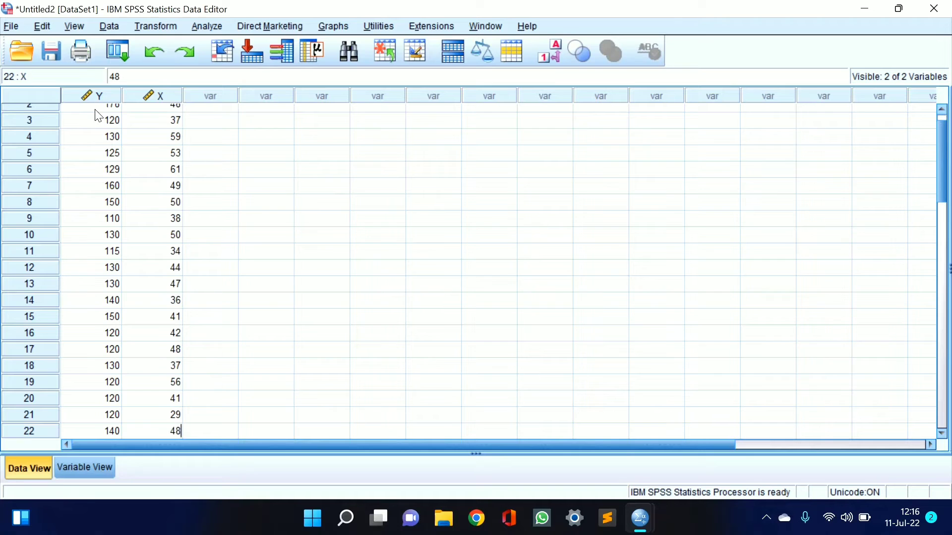
{"action": "key", "text": "Return"}
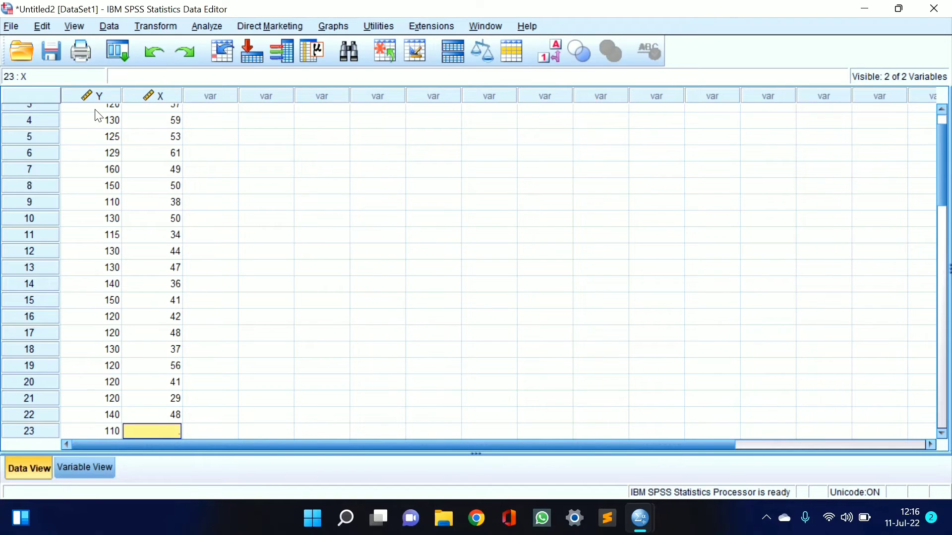
{"action": "type", "text": "37"}
{"action": "key", "text": "Return"}
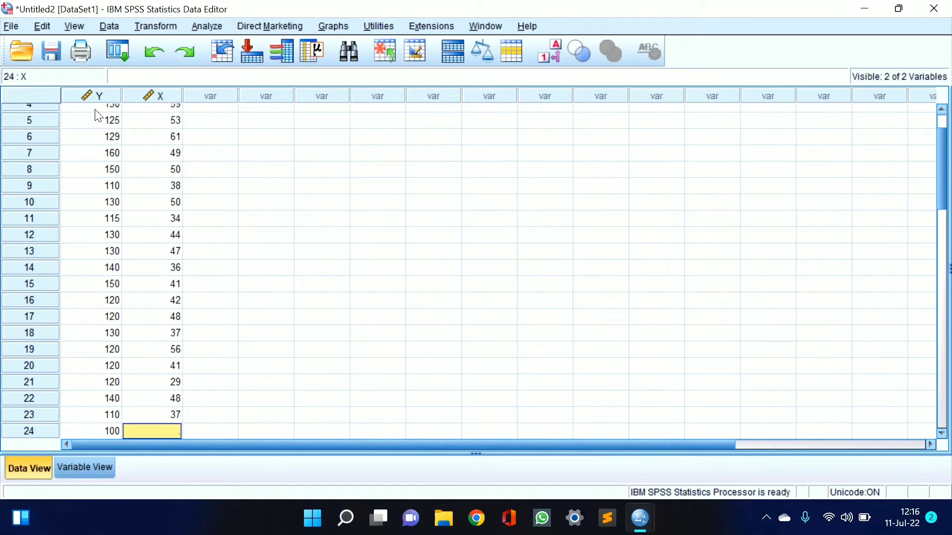
{"action": "type", "text": "59"}
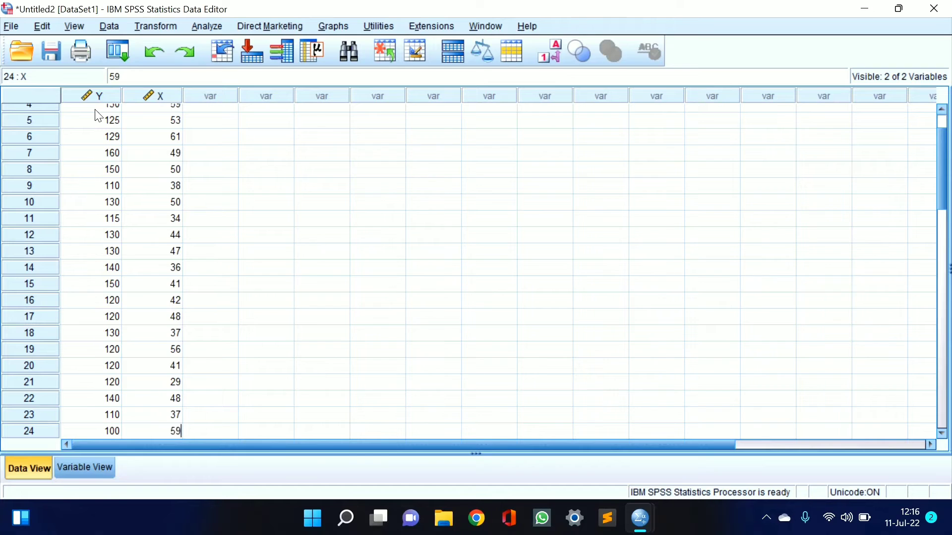
{"action": "key", "text": "Return"}
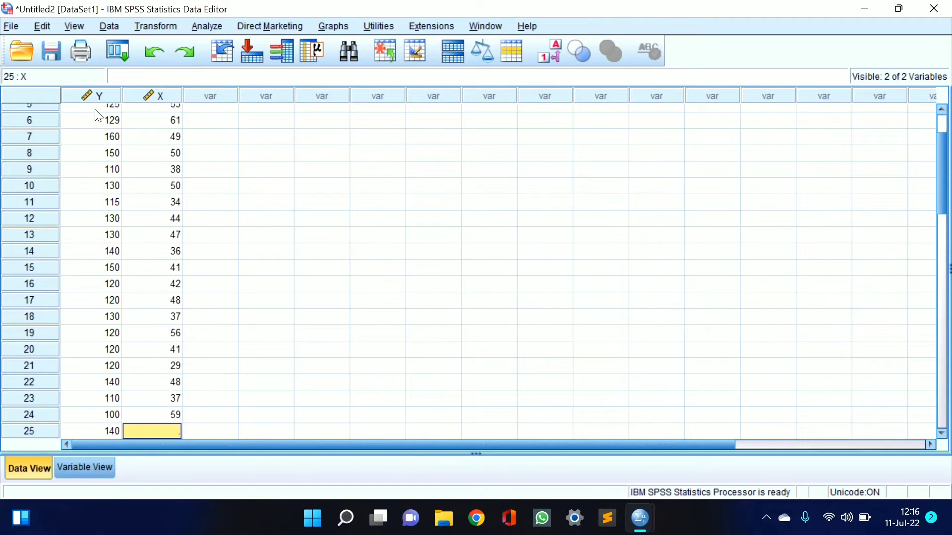
{"action": "type", "text": "51"}
{"action": "key", "text": "Return"}
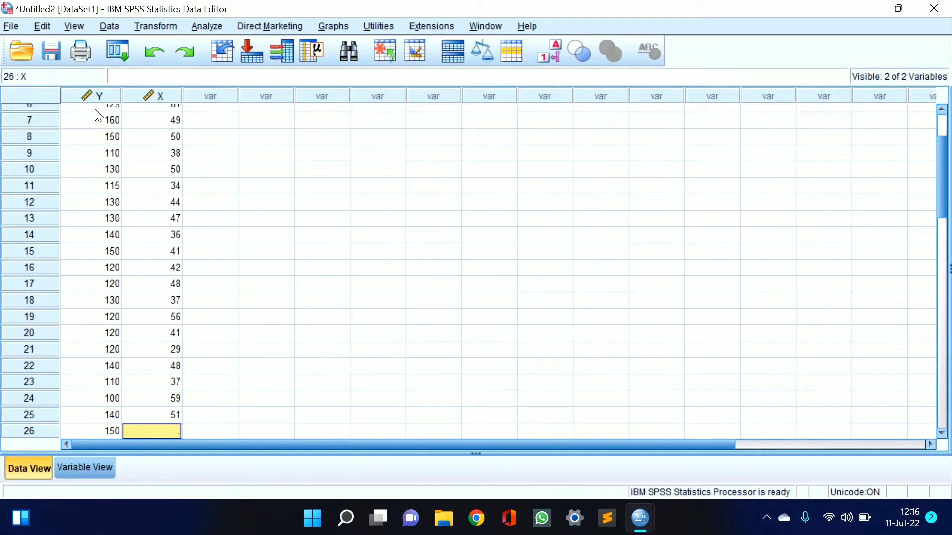
Enter the X values 61, 49, 50, 38 and 50 in rows 26 to 30.
{"action": "type", "text": "61"}
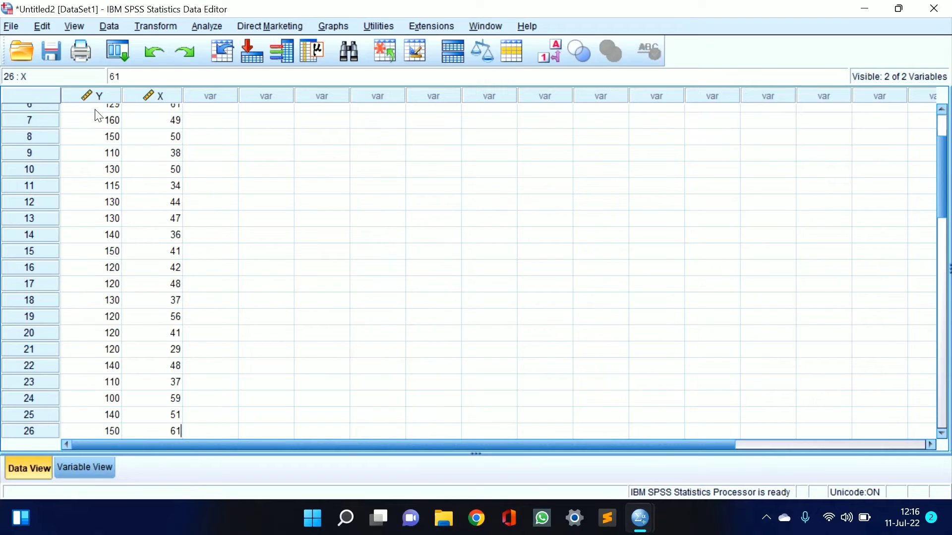
{"action": "key", "text": "Return"}
{"action": "type", "text": "49"}
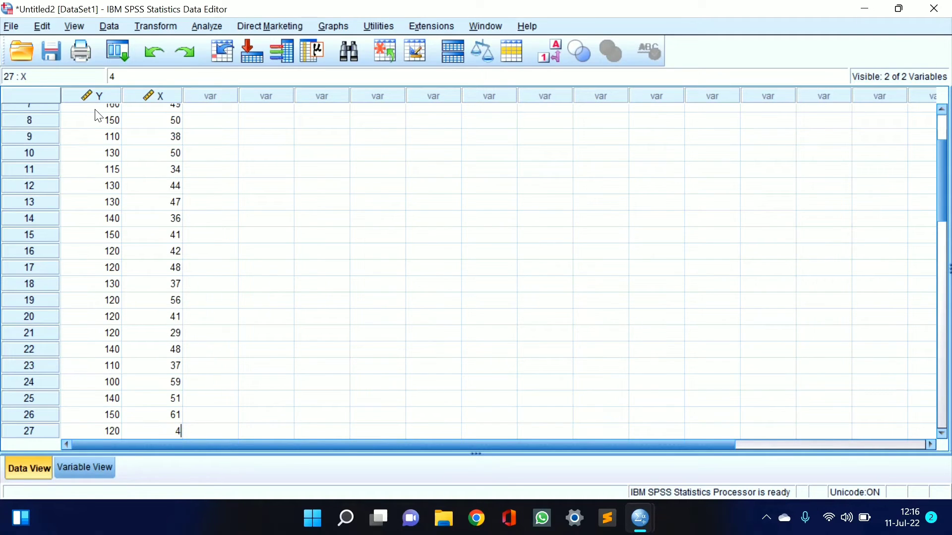
{"action": "key", "text": "Return"}
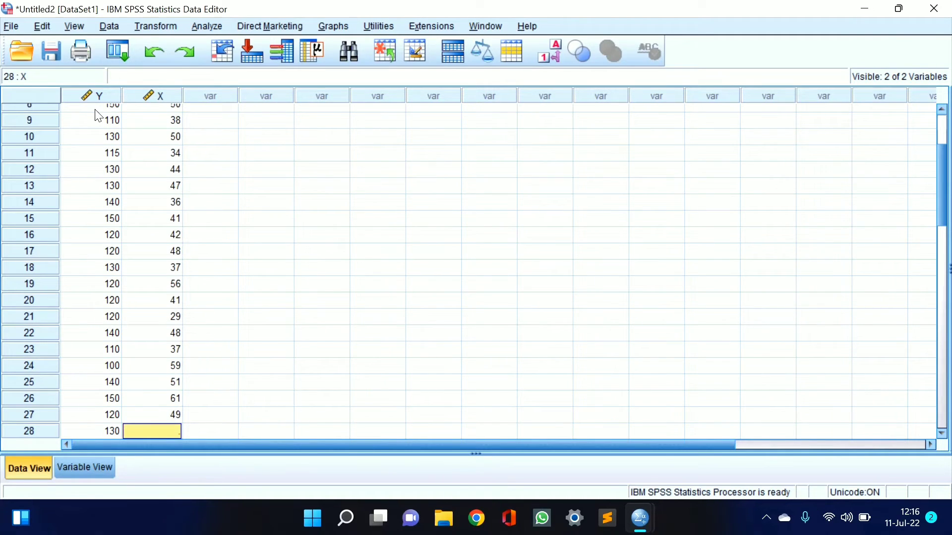
{"action": "type", "text": "50"}
{"action": "key", "text": "Return"}
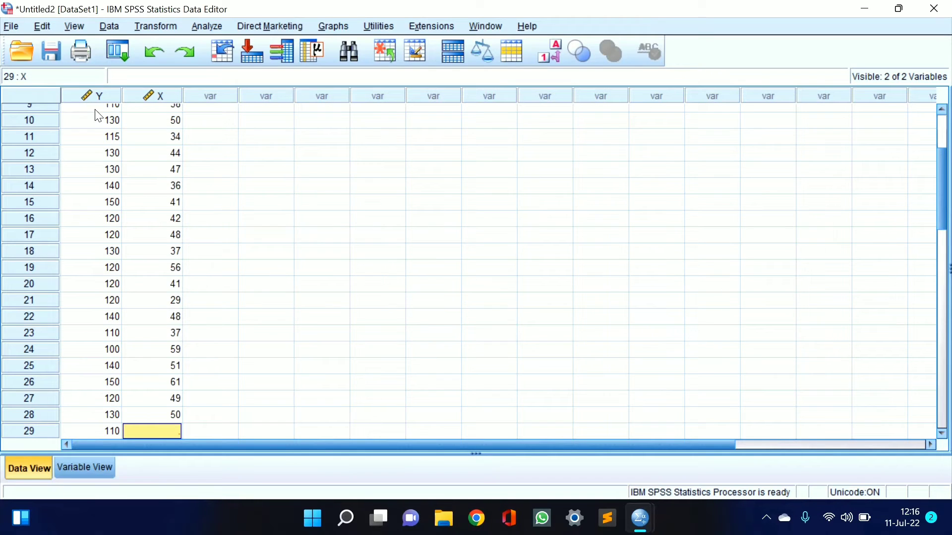
{"action": "type", "text": "38"}
{"action": "key", "text": "Return"}
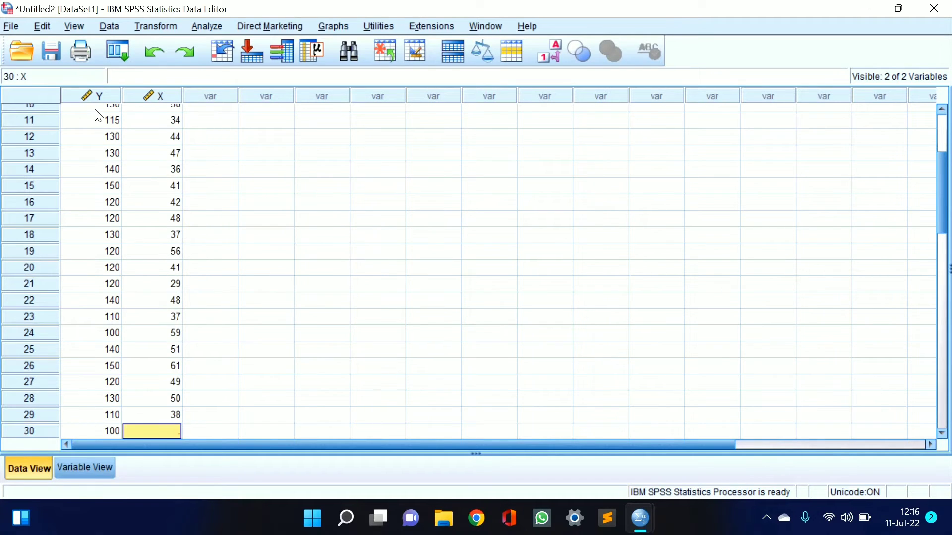
{"action": "type", "text": "50"}
{"action": "key", "text": "Return"}
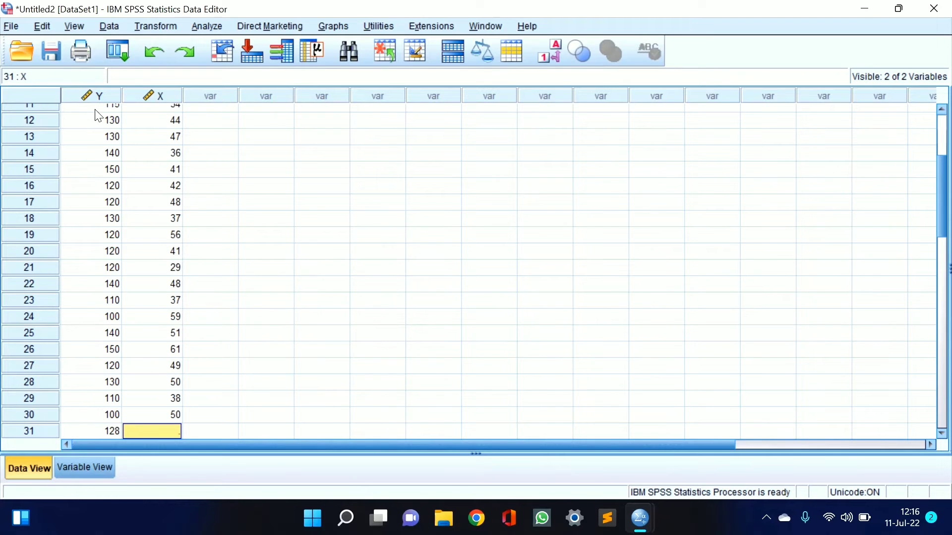
Enter the X values 34, 44 and 47 in rows 31 to 33.
{"action": "type", "text": "34"}
{"action": "key", "text": "Return"}
{"action": "type", "text": "44"}
{"action": "key", "text": "Return"}
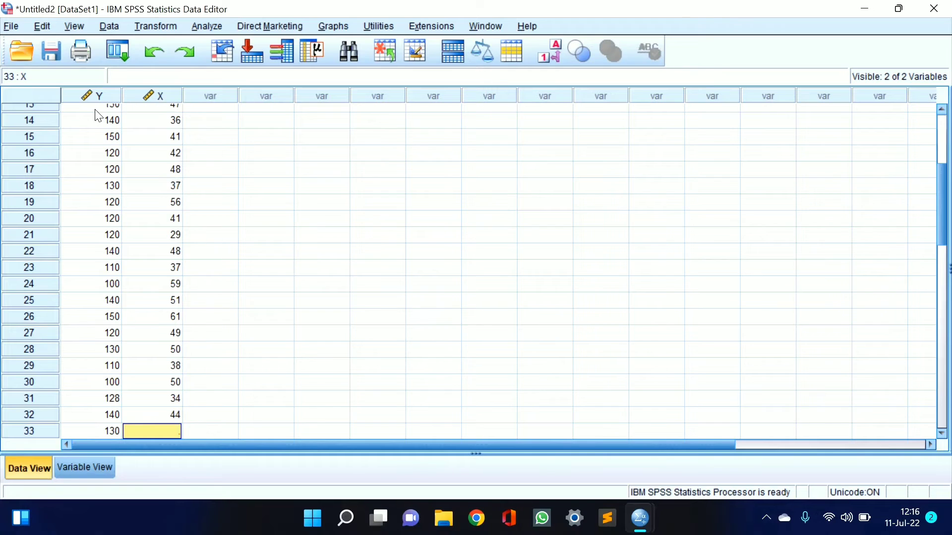
{"action": "type", "text": "47"}
{"action": "key", "text": "Return"}
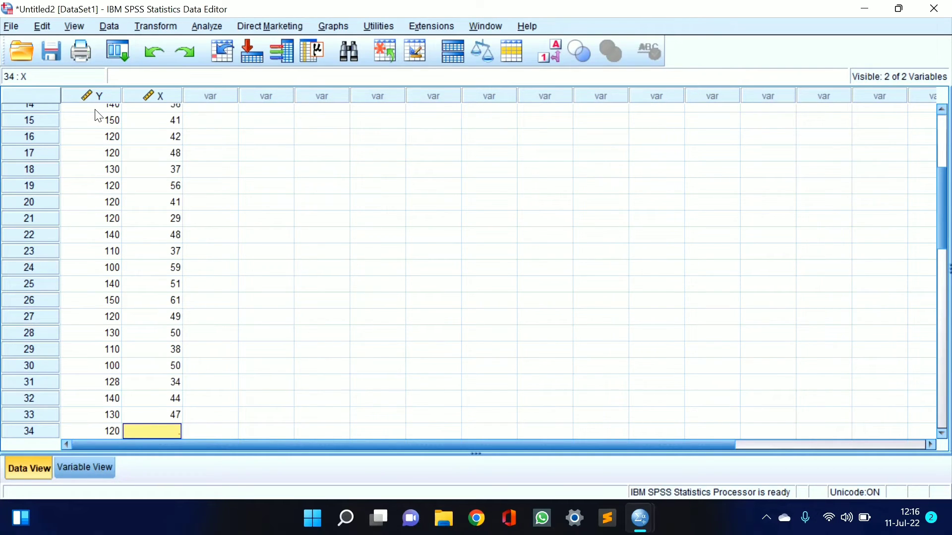
Enter the X values 36, 41 and 42 in rows 34 to 36.
{"action": "type", "text": "36"}
{"action": "key", "text": "Return"}
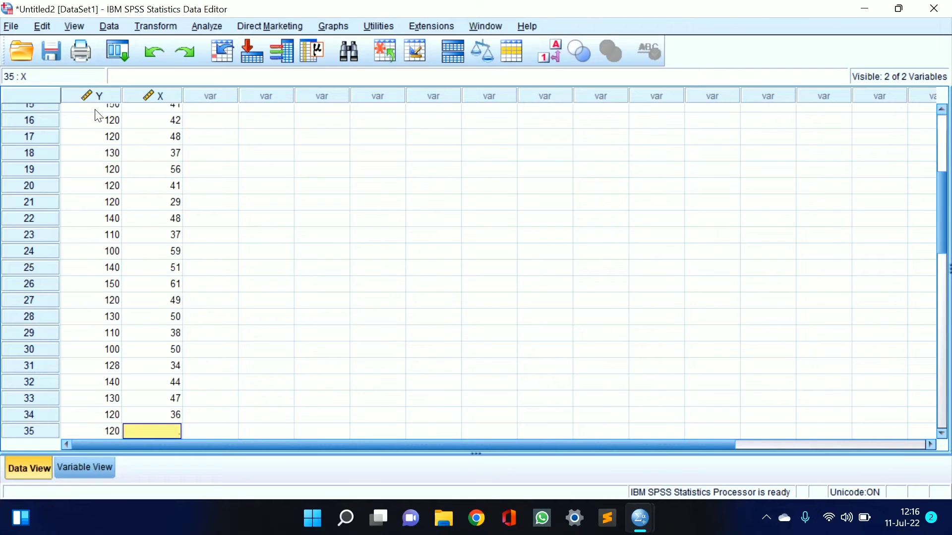
{"action": "type", "text": "41"}
{"action": "key", "text": "Return"}
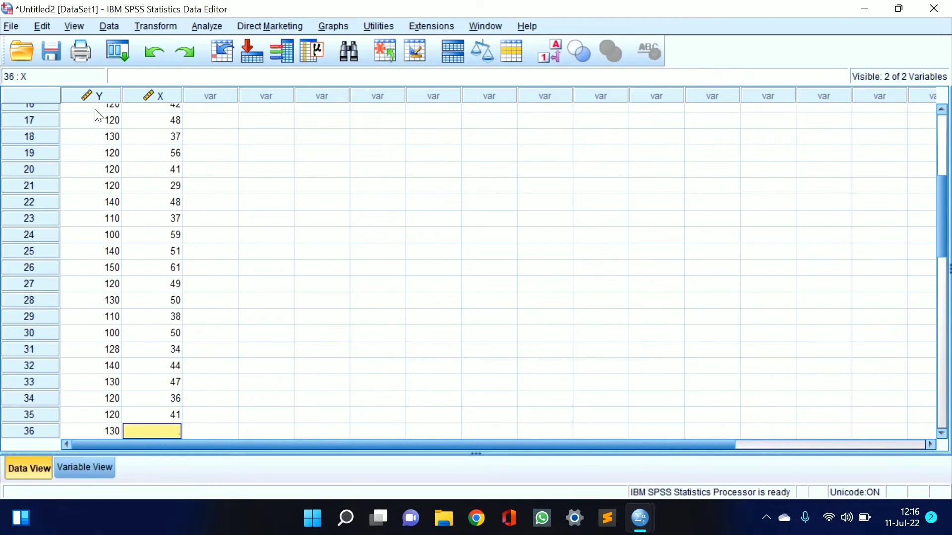
{"action": "type", "text": "42"}
{"action": "key", "text": "Return"}
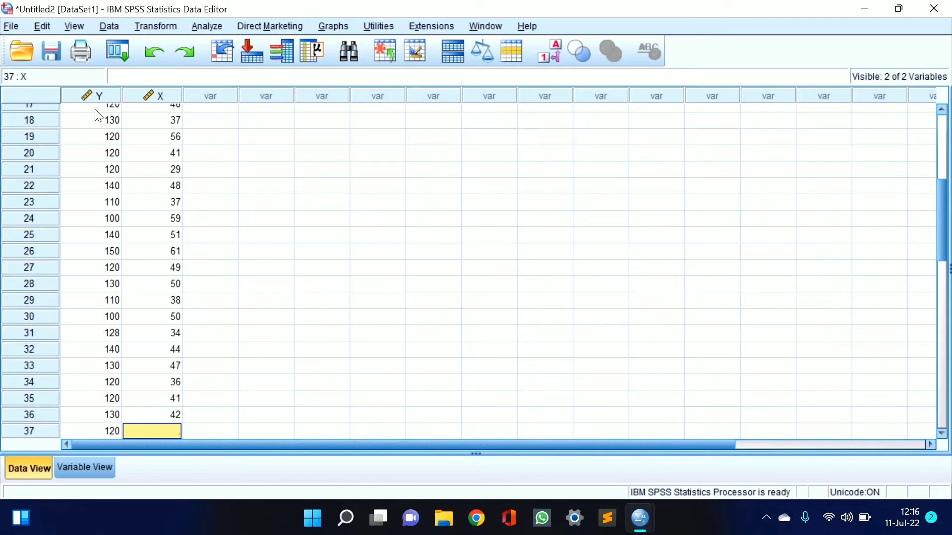
Enter the X values 48, 37, 56 and 41 in rows 37 to 40.
{"action": "type", "text": "48"}
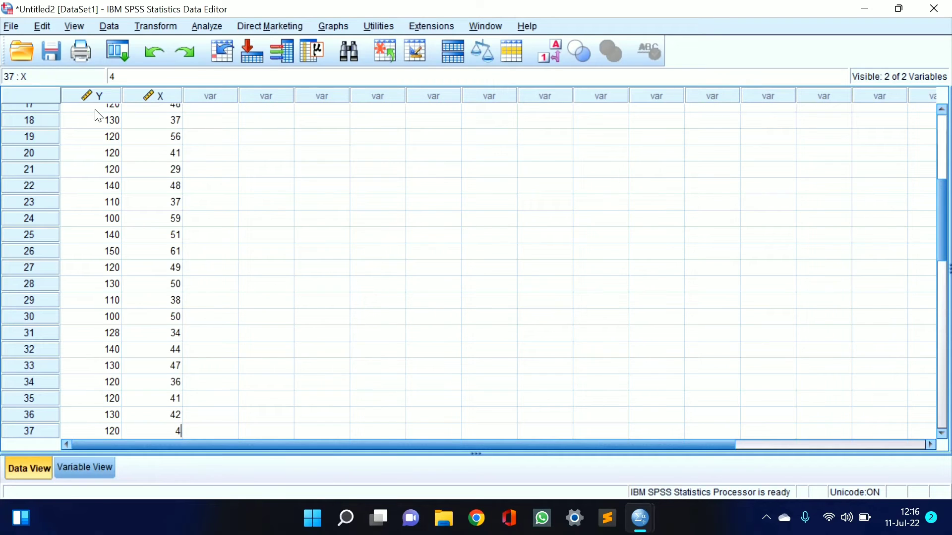
{"action": "key", "text": "Return"}
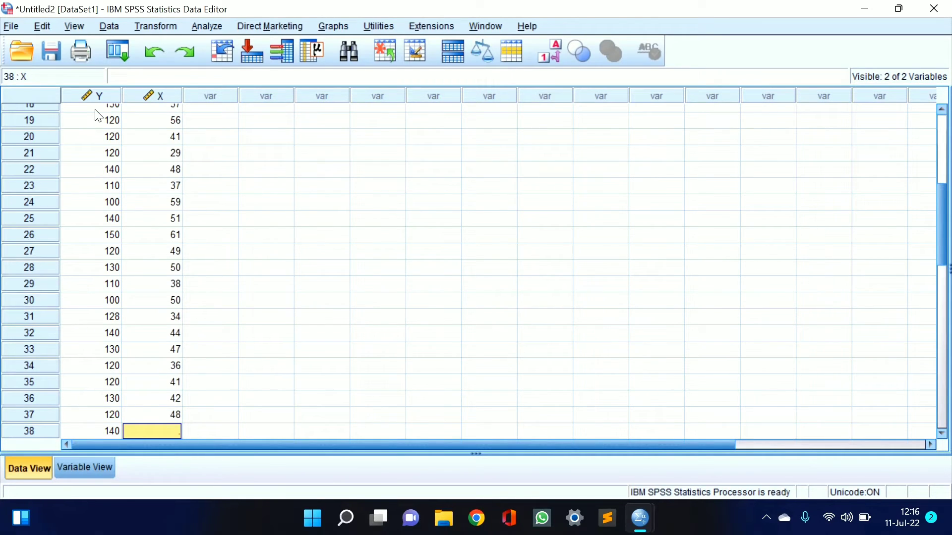
{"action": "type", "text": "37"}
{"action": "key", "text": "Return"}
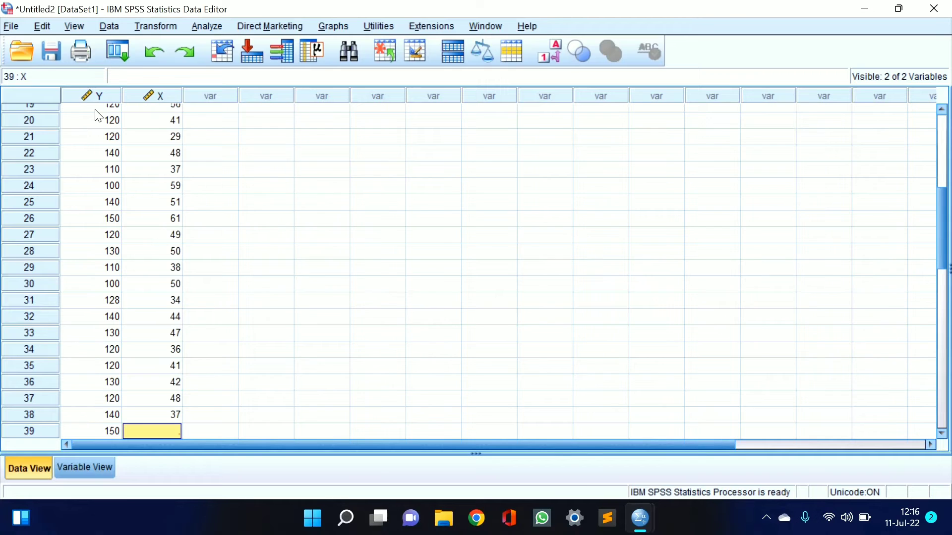
{"action": "type", "text": "56"}
{"action": "key", "text": "Return"}
{"action": "type", "text": "41"}
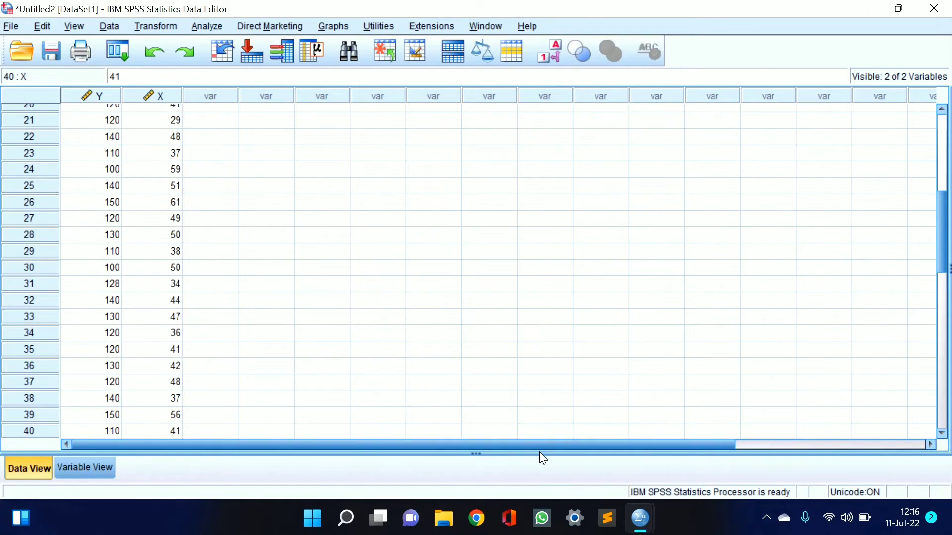
{"action": "left_click", "coordinate": [769, 513]}
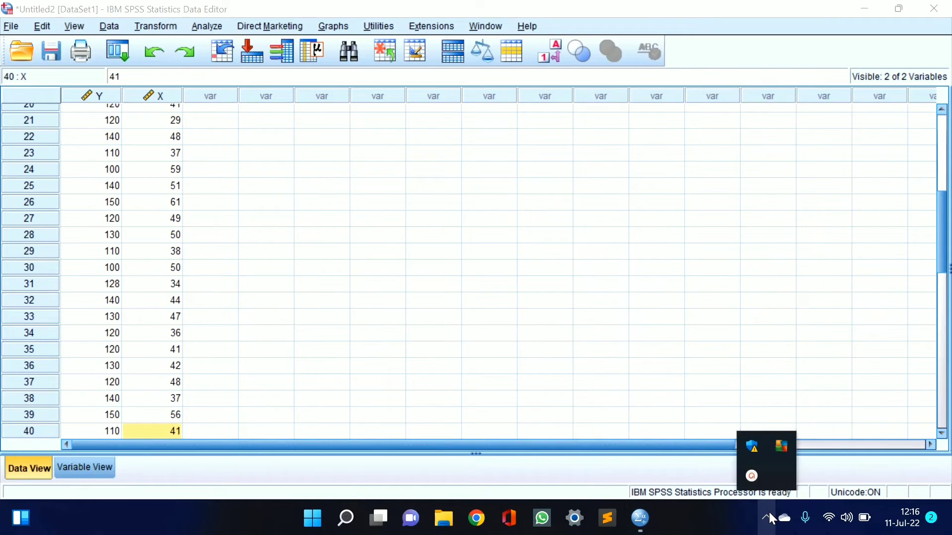
{"action": "left_click", "coordinate": [751, 477]}
{"action": "left_click", "coordinate": [531, 356]}
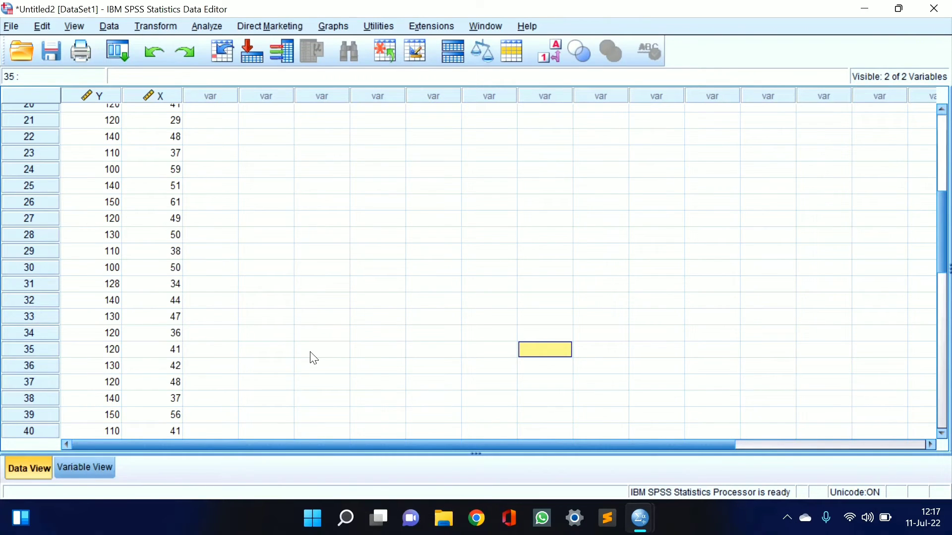
Start a Linear Regression analysis and assign Tekanan Darah [Y] as the dependent variable.
{"action": "scroll", "coordinate": [190, 392], "scroll_direction": "up", "scroll_amount": 7}
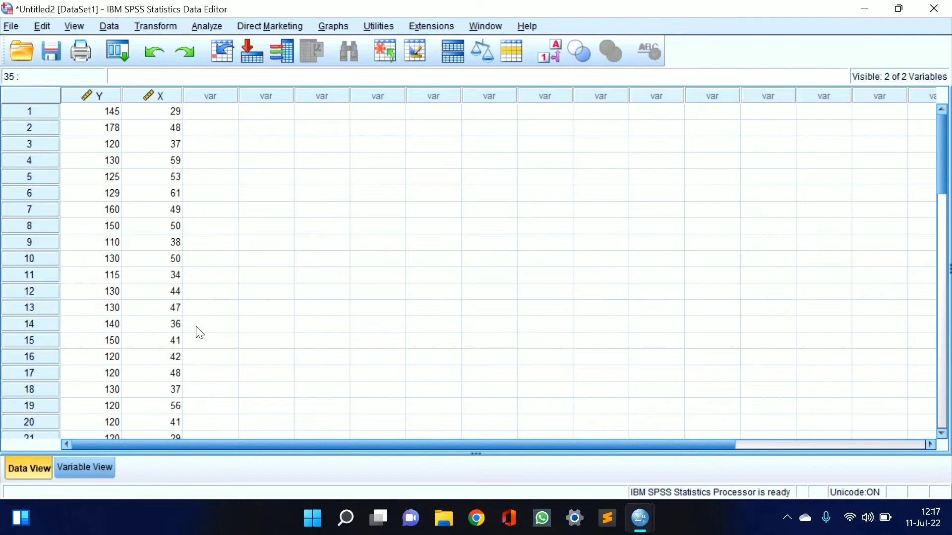
{"action": "left_click", "coordinate": [207, 26]}
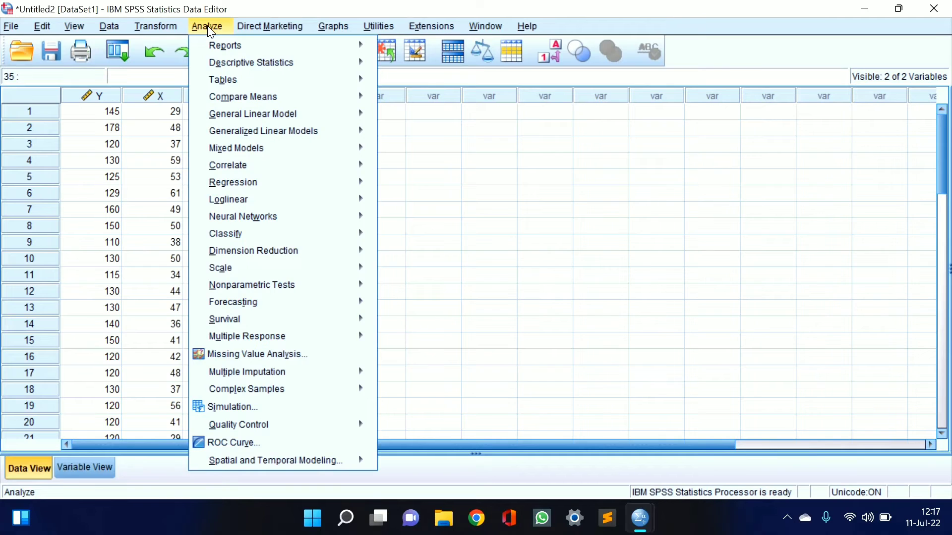
{"action": "mouse_move", "coordinate": [236, 183]}
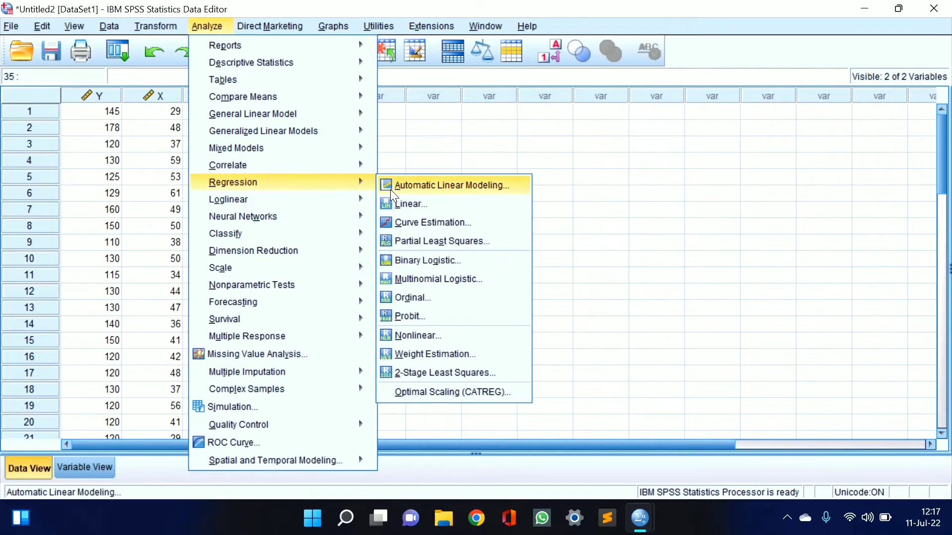
{"action": "left_click", "coordinate": [395, 202]}
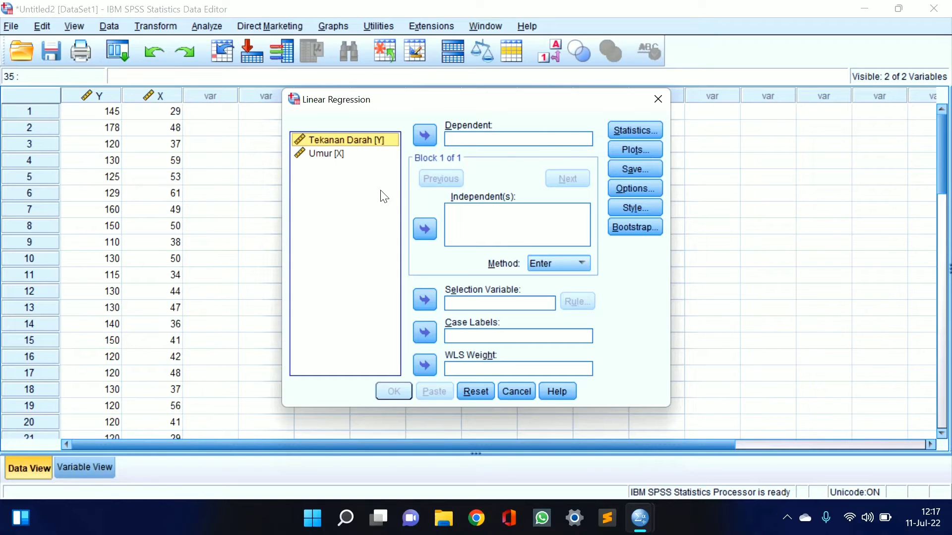
{"action": "left_click", "coordinate": [336, 156]}
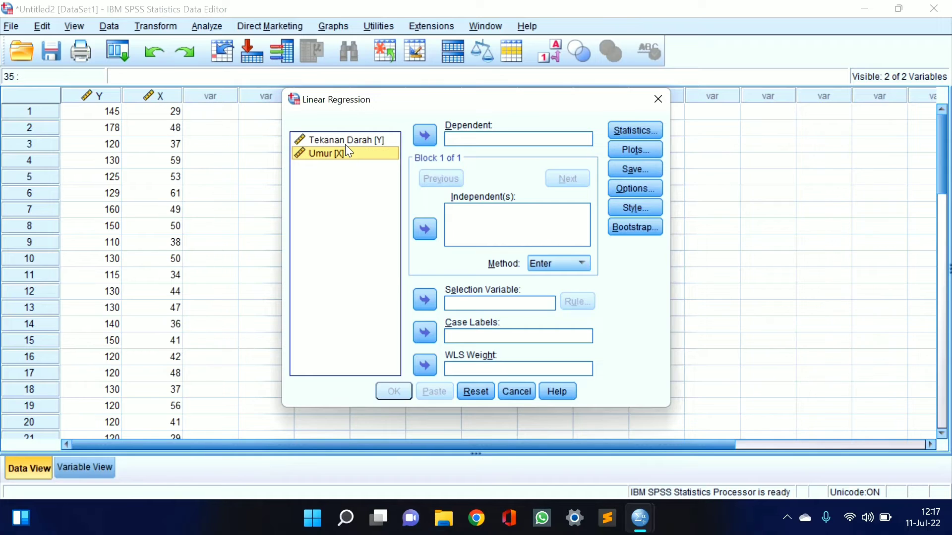
{"action": "left_click", "coordinate": [345, 144]}
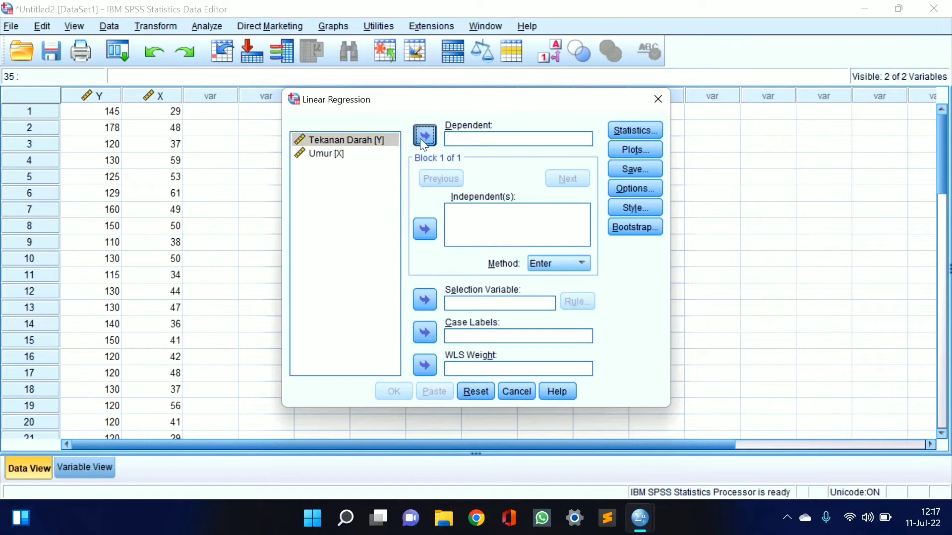
{"action": "left_click", "coordinate": [422, 136]}
Assign Umur [X] as the independent variable with the Enter method and run the regression.
{"action": "left_click", "coordinate": [336, 142]}
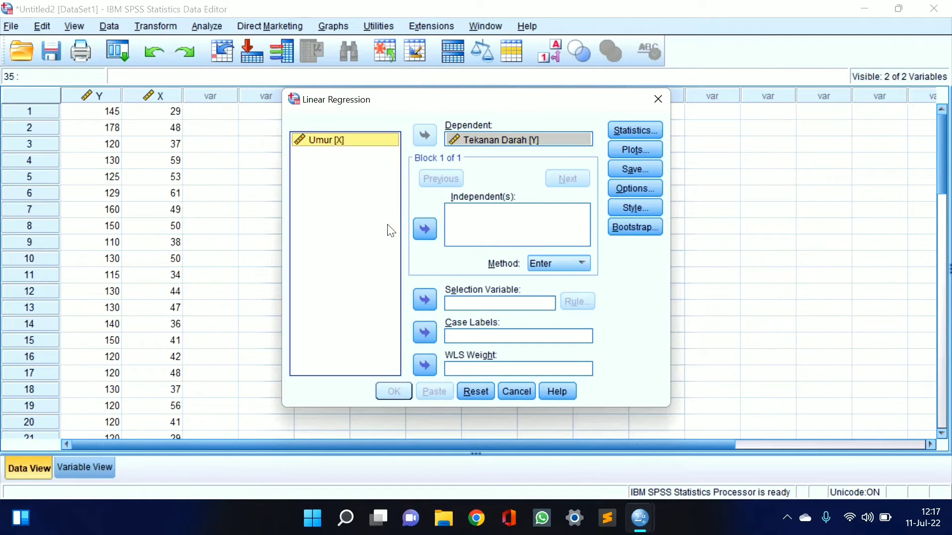
{"action": "left_click", "coordinate": [425, 231]}
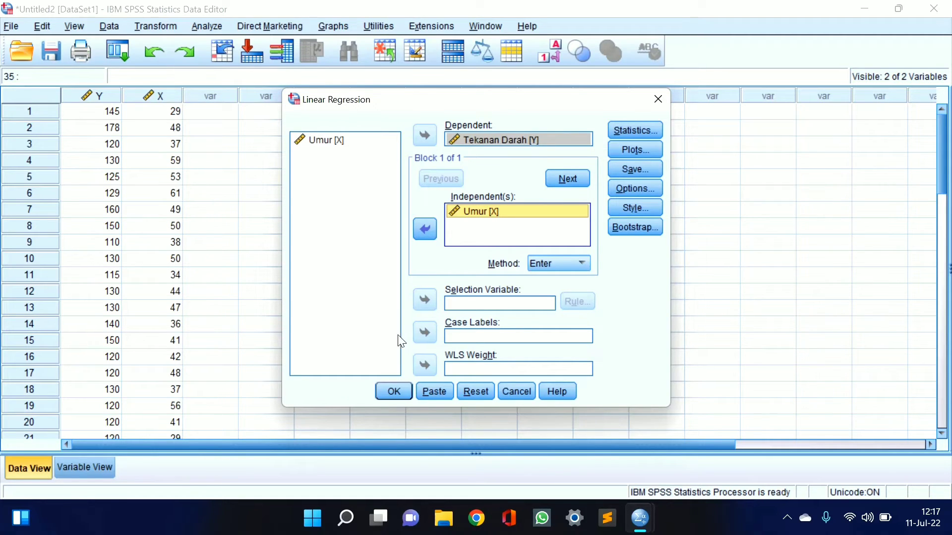
{"action": "left_click", "coordinate": [382, 392]}
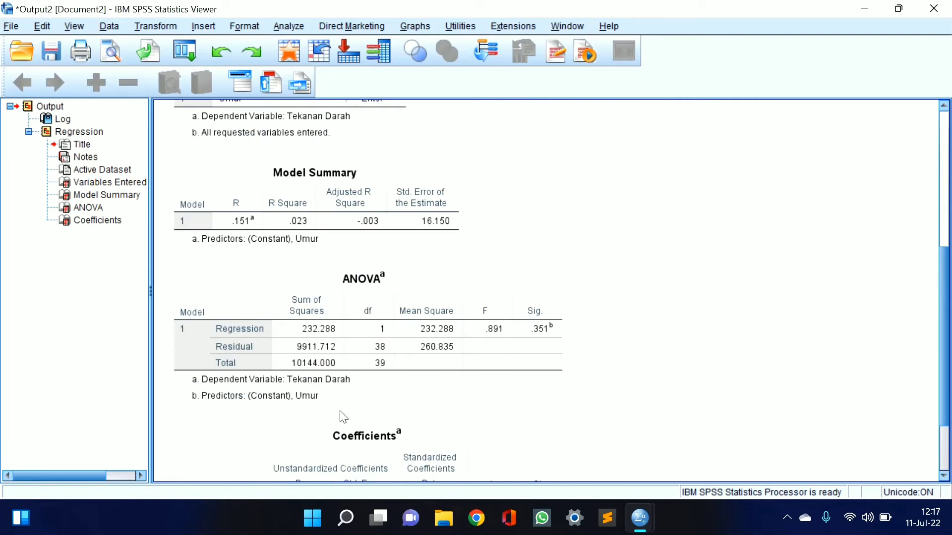
Examine the regression output from the Variables Entered/Removed table through the Model Summary and ANOVA to the Coefficients table.
{"action": "scroll", "coordinate": [342, 417], "scroll_direction": "up", "scroll_amount": 10}
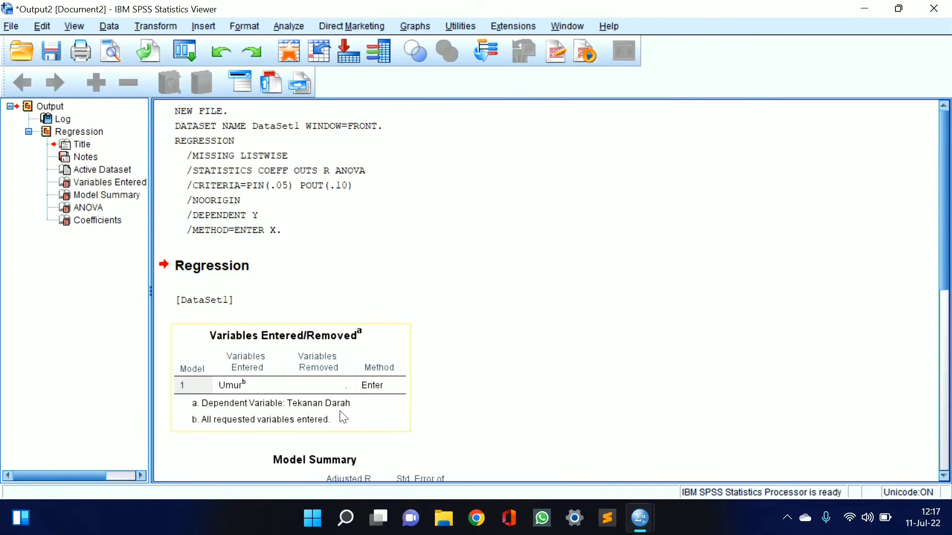
{"action": "mouse_move", "coordinate": [345, 518]}
{"action": "scroll", "coordinate": [219, 386], "scroll_direction": "down", "scroll_amount": 3}
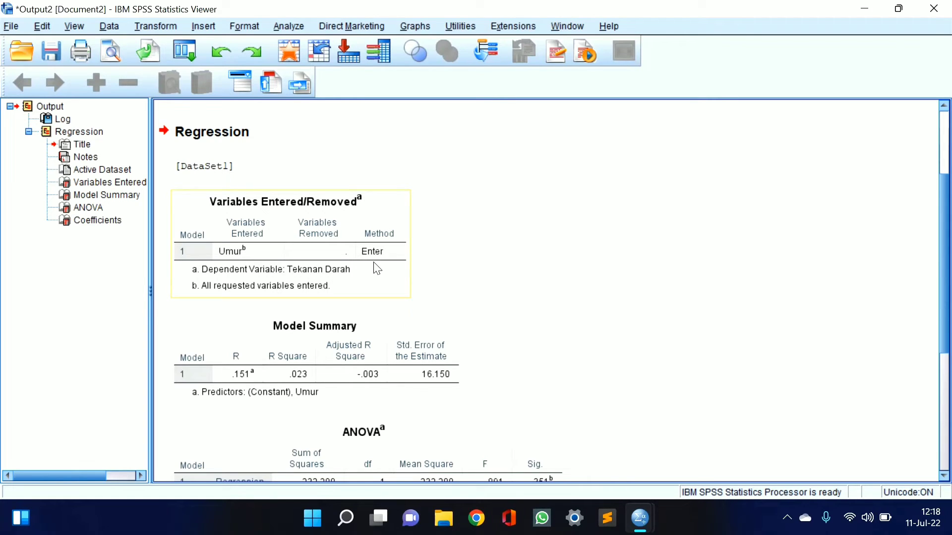
{"action": "left_click", "coordinate": [347, 347]}
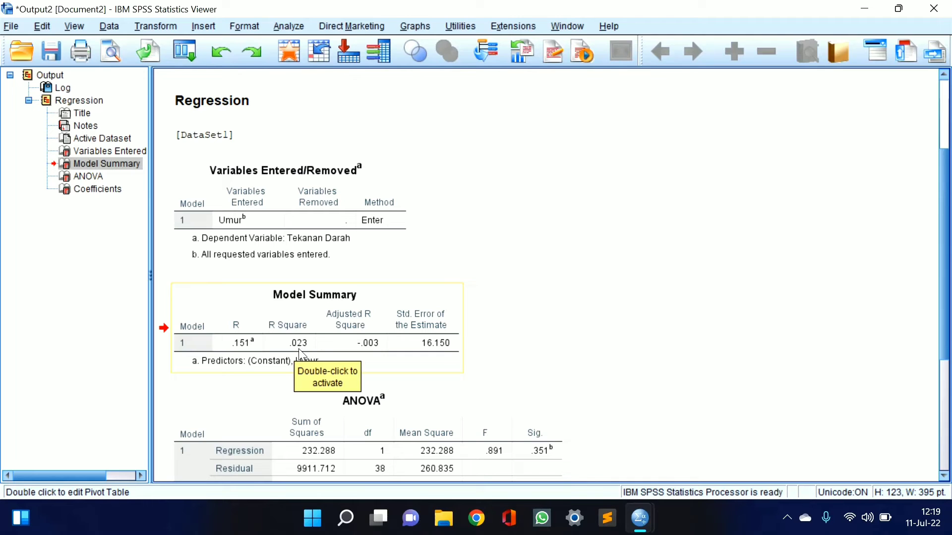
{"action": "scroll", "coordinate": [260, 390], "scroll_direction": "down", "scroll_amount": 3}
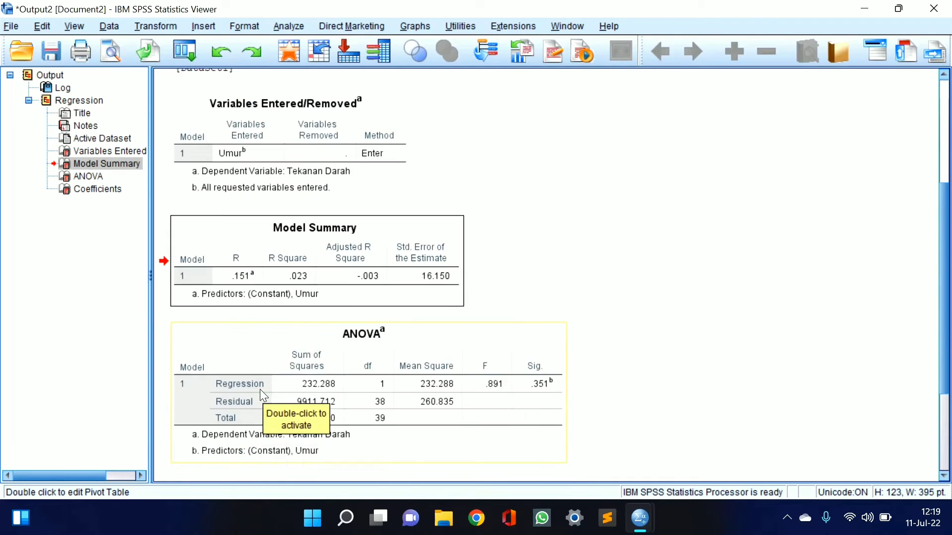
{"action": "left_click", "coordinate": [274, 366]}
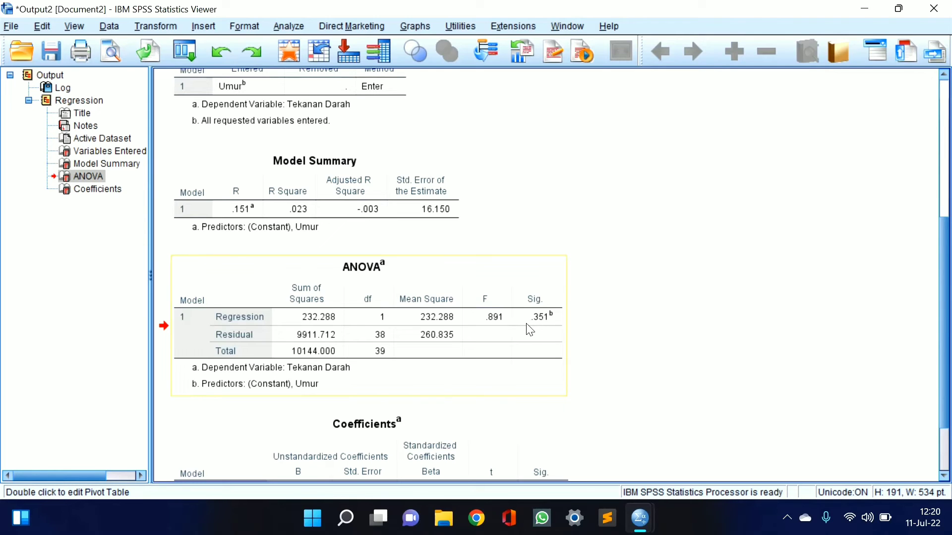
{"action": "scroll", "coordinate": [528, 330], "scroll_direction": "down", "scroll_amount": 3}
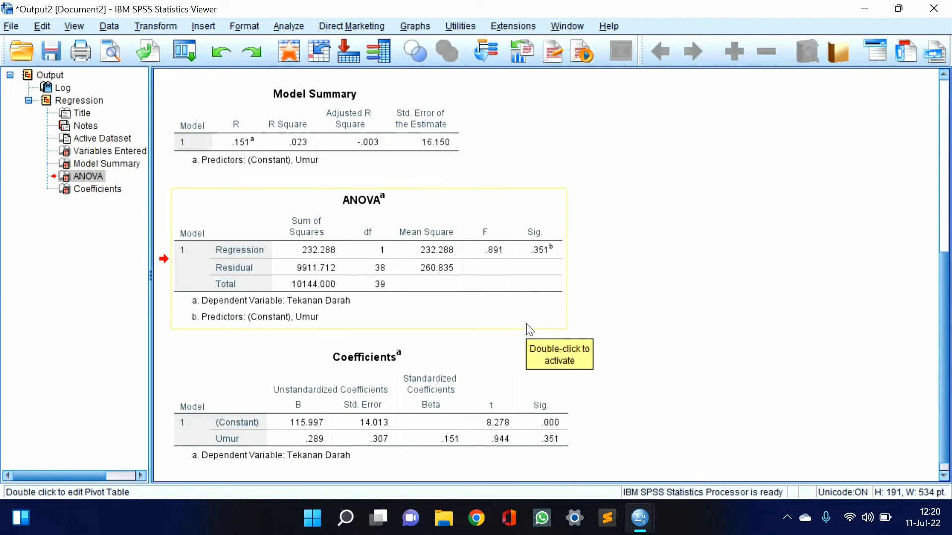
{"action": "left_click", "coordinate": [383, 367]}
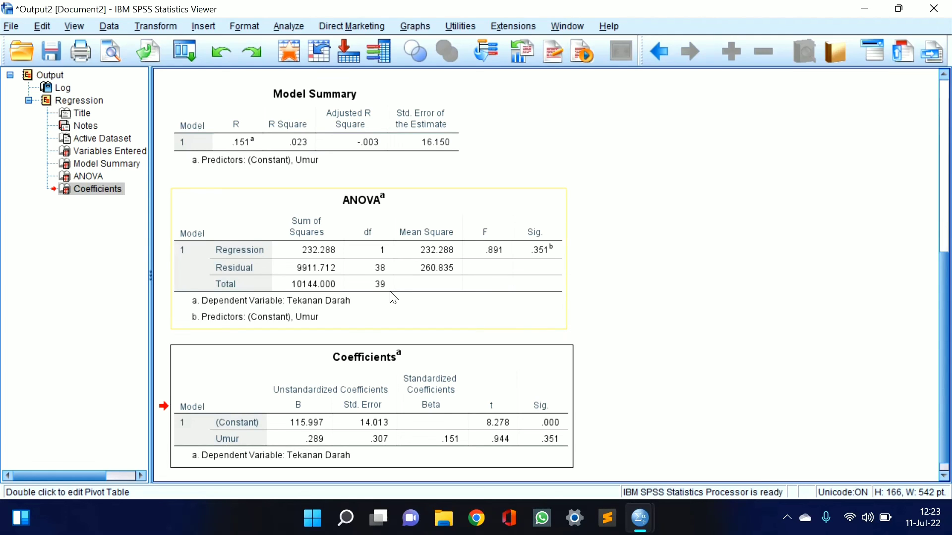
{"action": "left_click", "coordinate": [792, 525]}
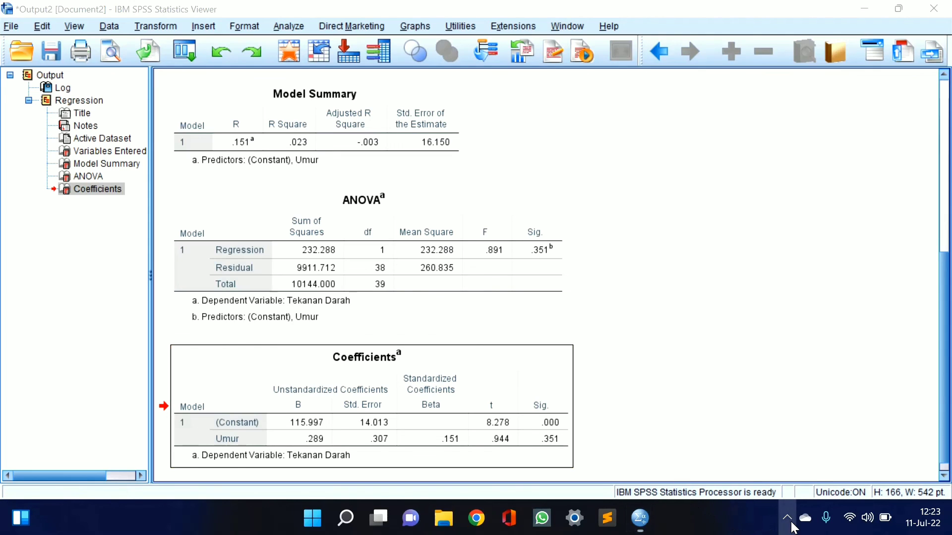